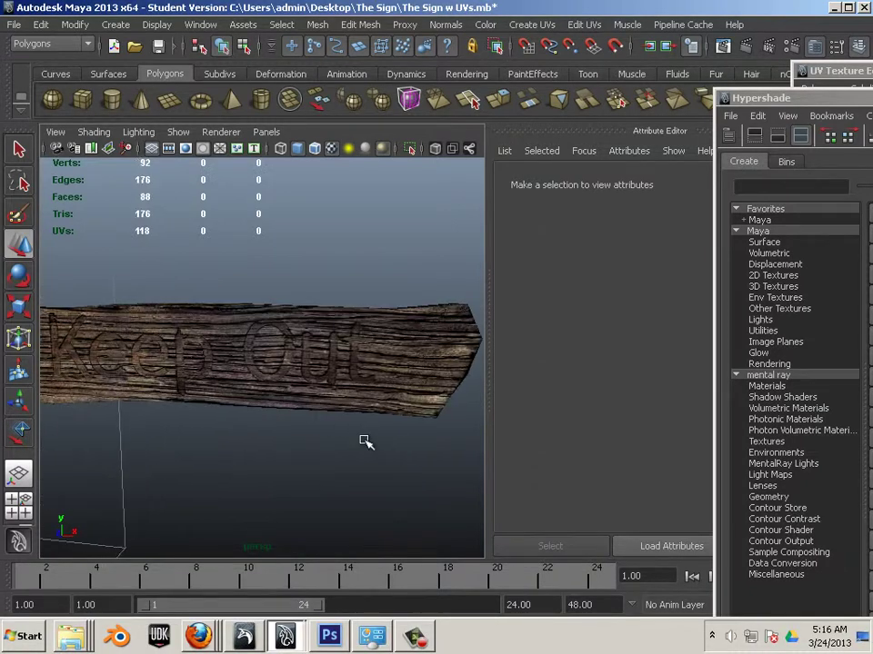
- Switch to Photoshop and close all open documents, discarding any unsaved changes
alt+drag(363, 440, 272, 379)
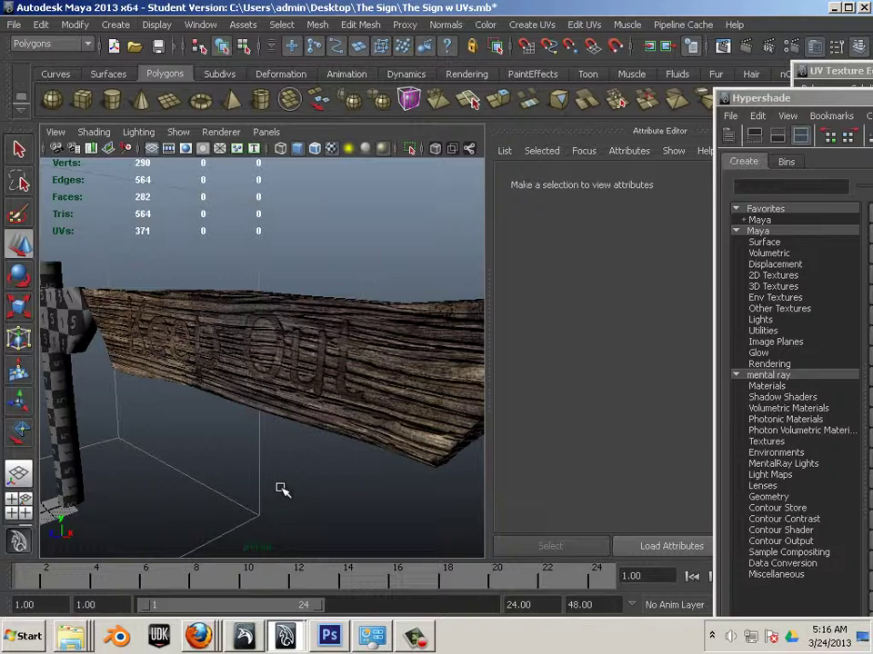
click(333, 637)
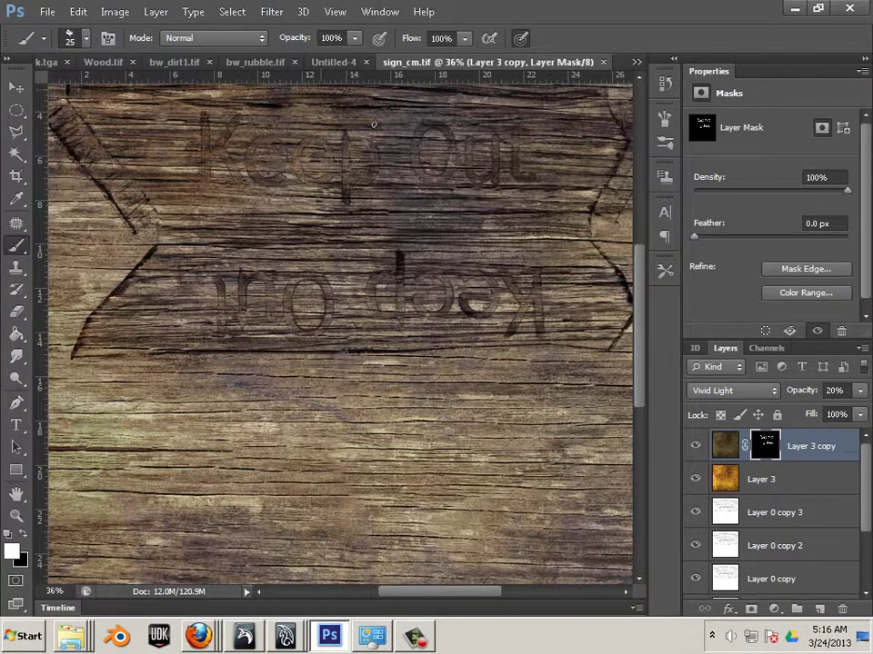
click(47, 12)
click(107, 152)
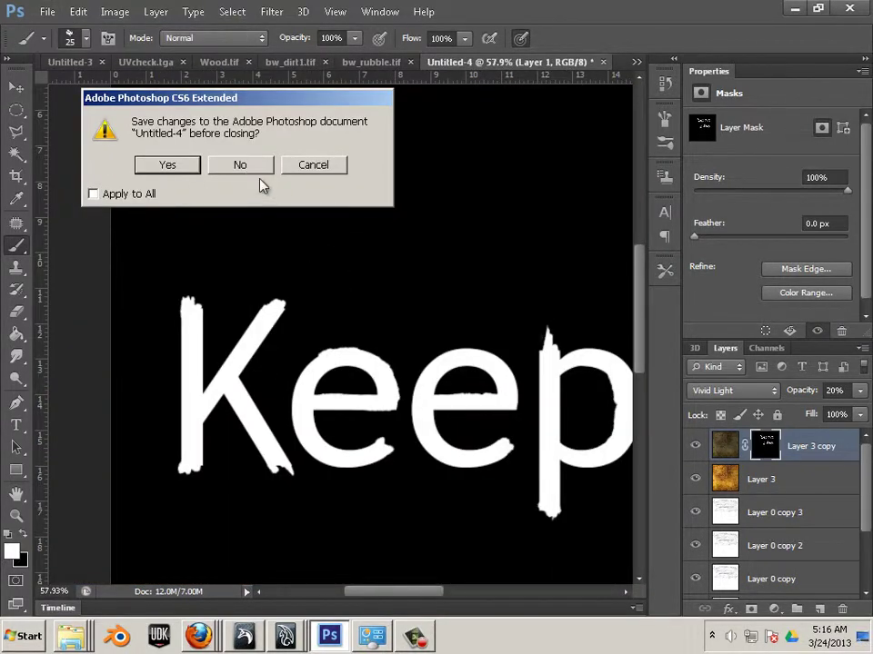
click(231, 168)
click(236, 166)
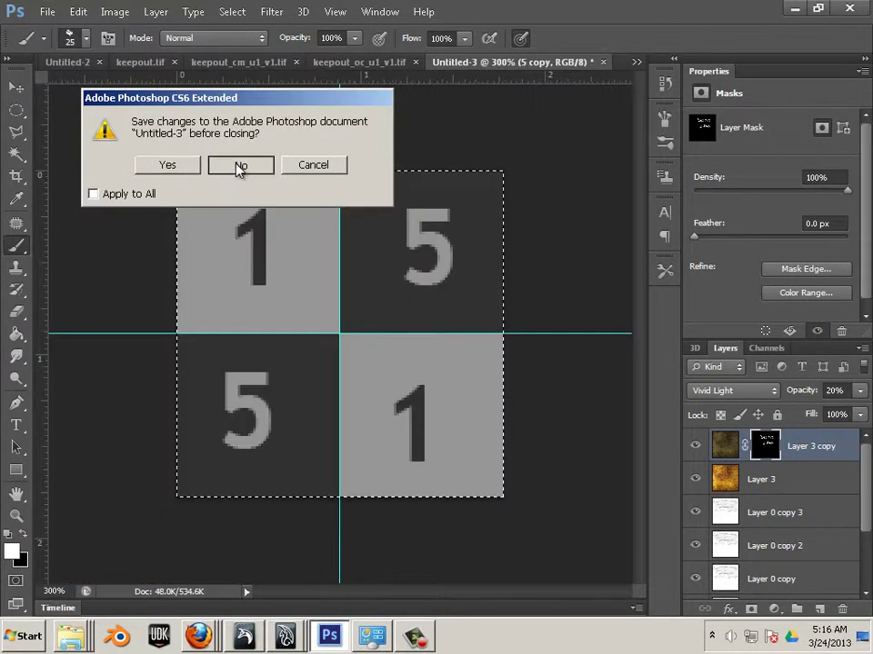
click(238, 168)
click(238, 169)
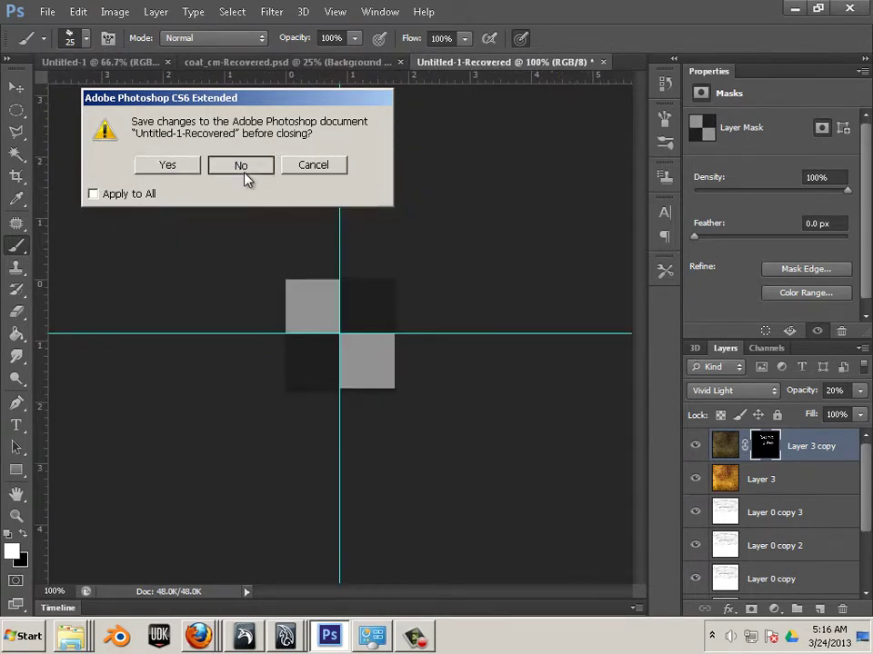
click(240, 170)
click(241, 171)
- Open the sign_cm and sign_nm TIFF files together from The Sign folder
click(47, 12)
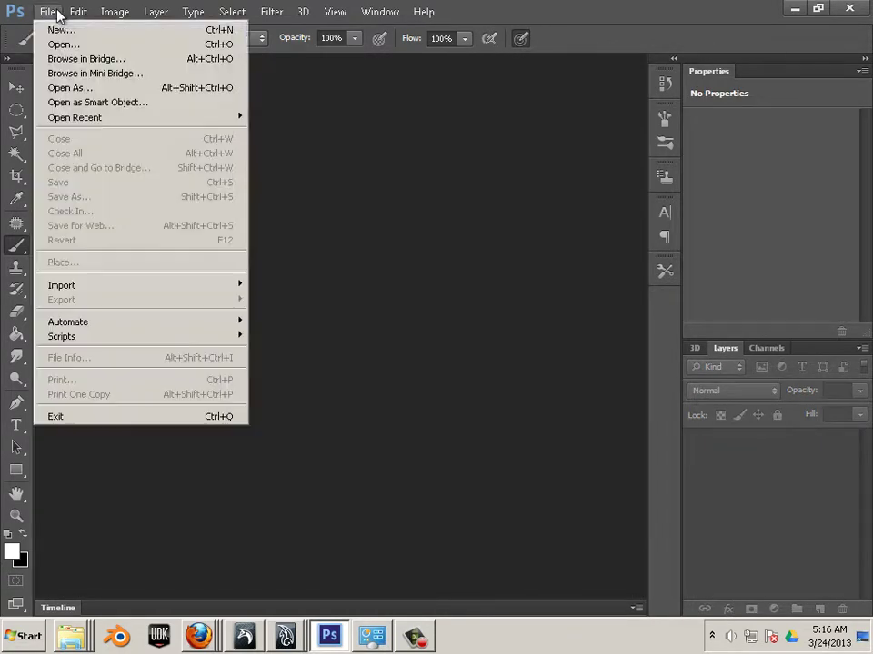
click(57, 45)
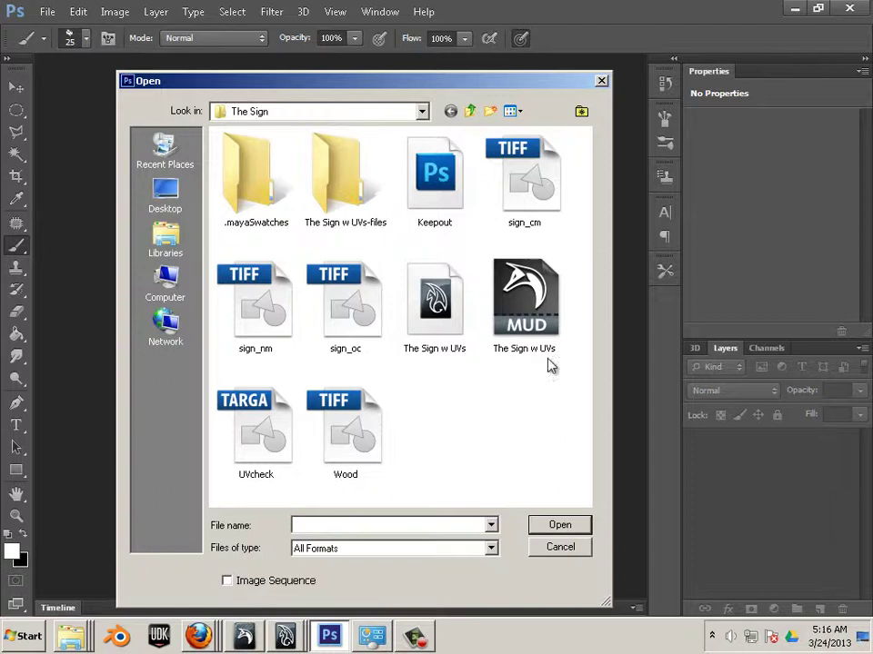
click(524, 198)
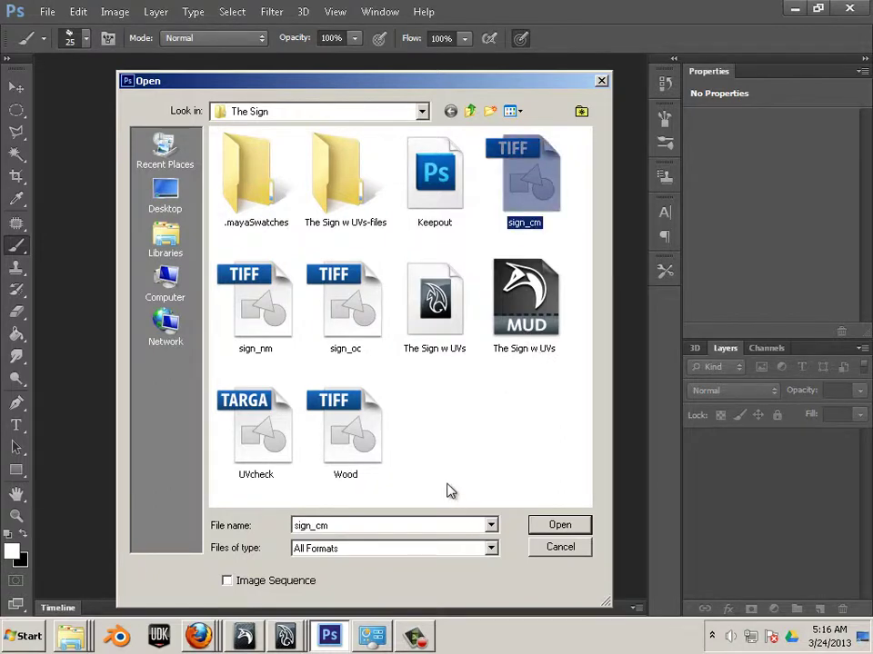
ctrl+click(269, 334)
click(551, 527)
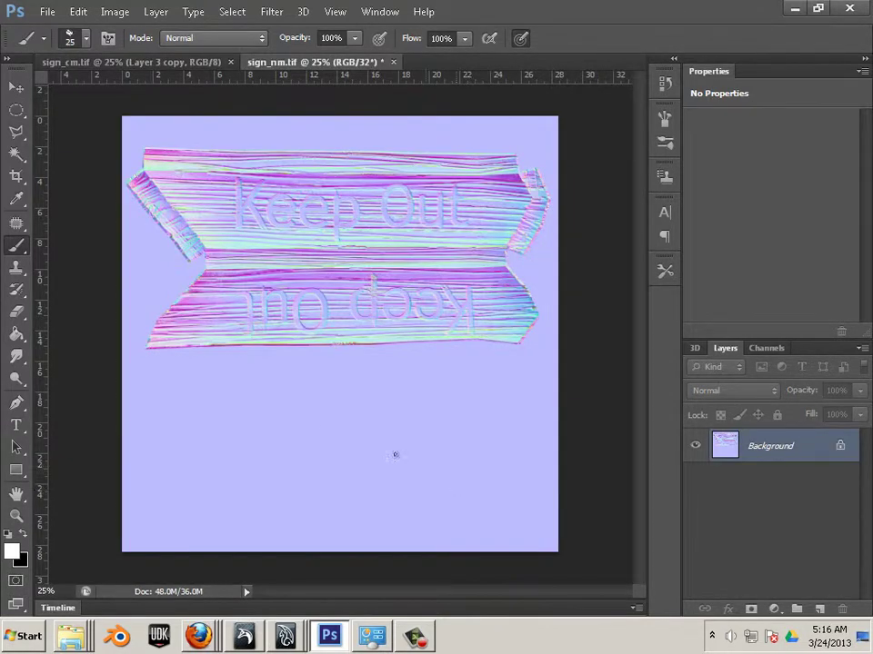
click(43, 11)
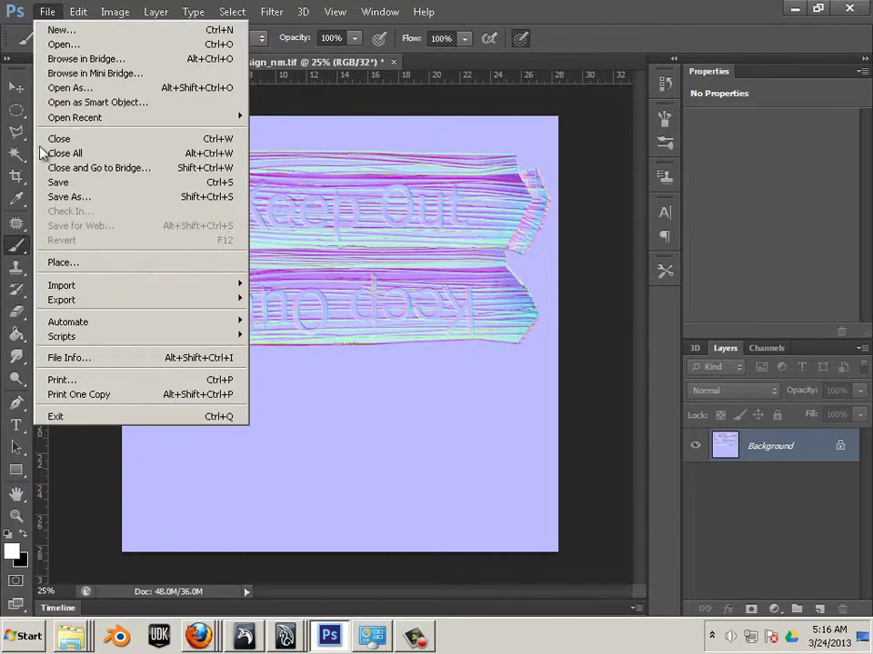
mouse_move(107, 9)
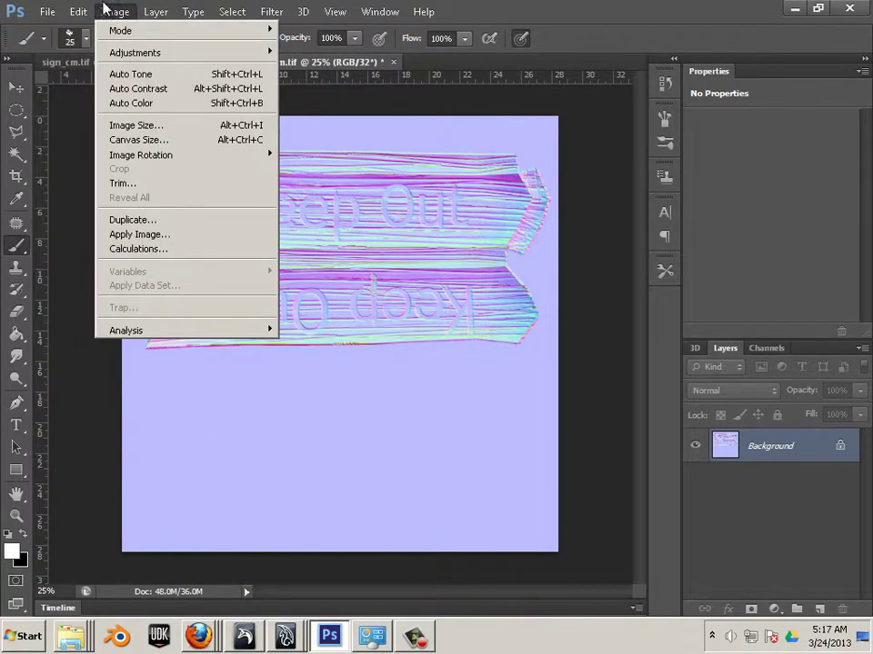
mouse_move(117, 57)
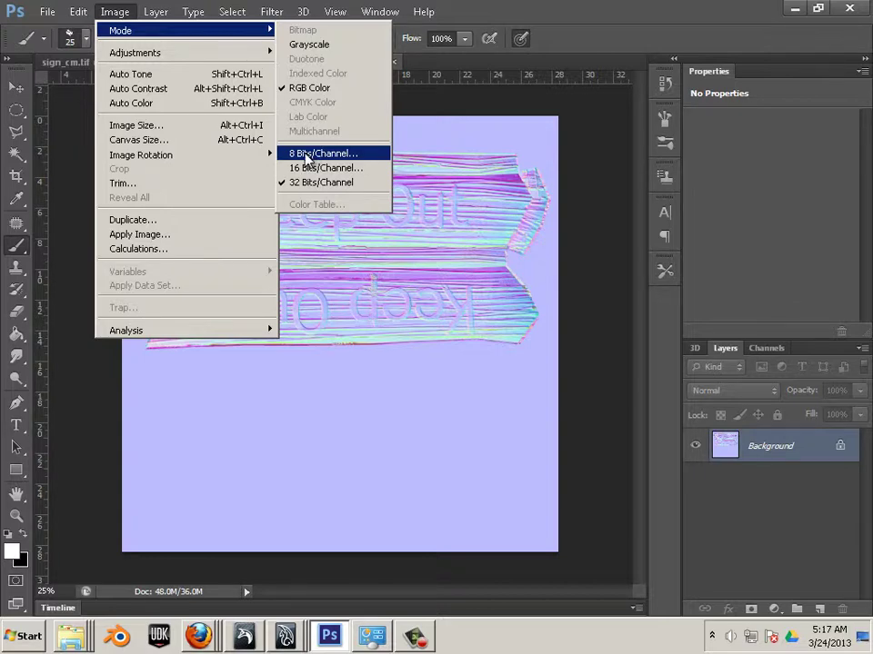
click(307, 160)
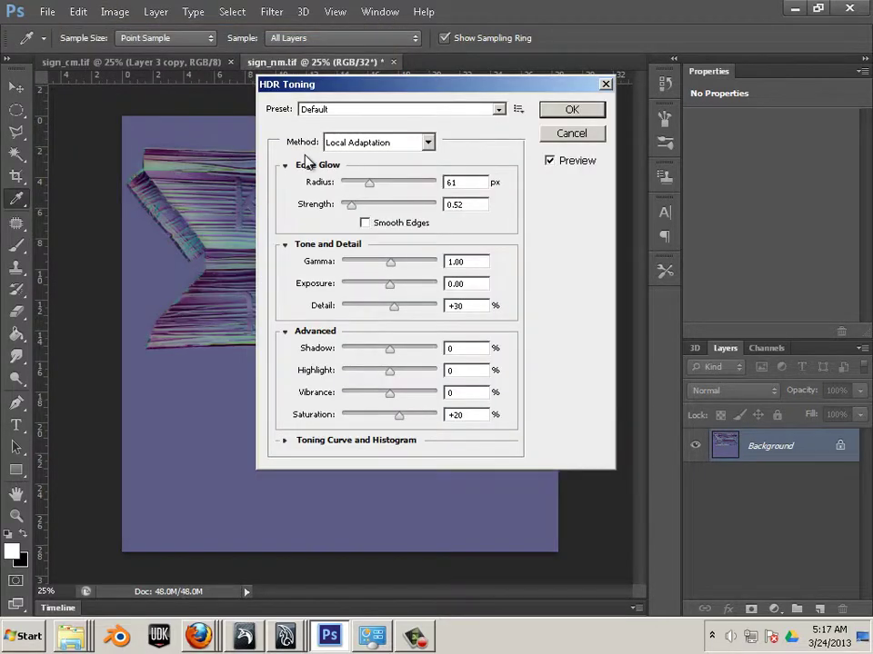
click(582, 136)
key(b)
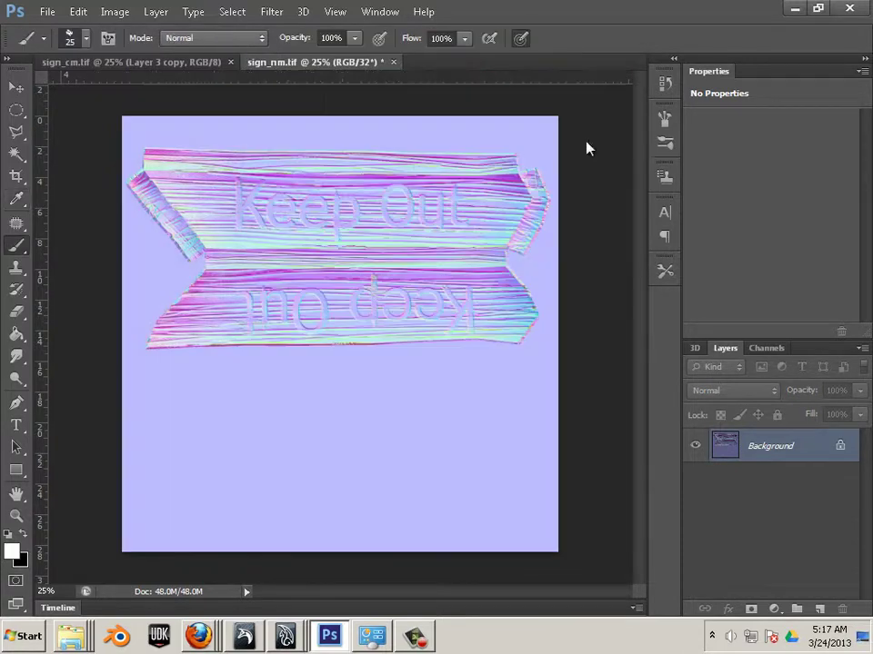
- Select the whole sign_nm canvas with the Rectangular Marquee tool and copy it
click(16, 110)
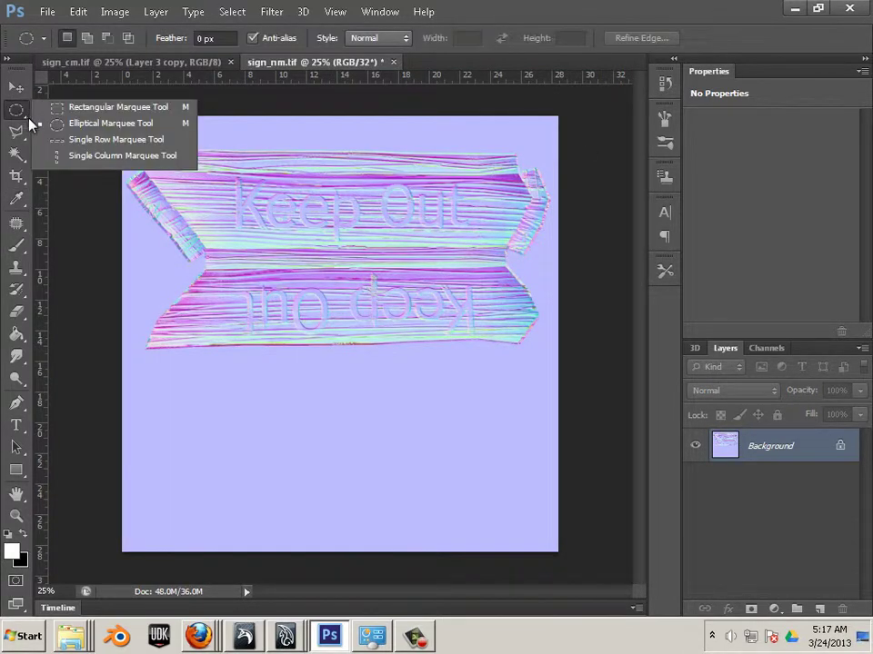
click(109, 107)
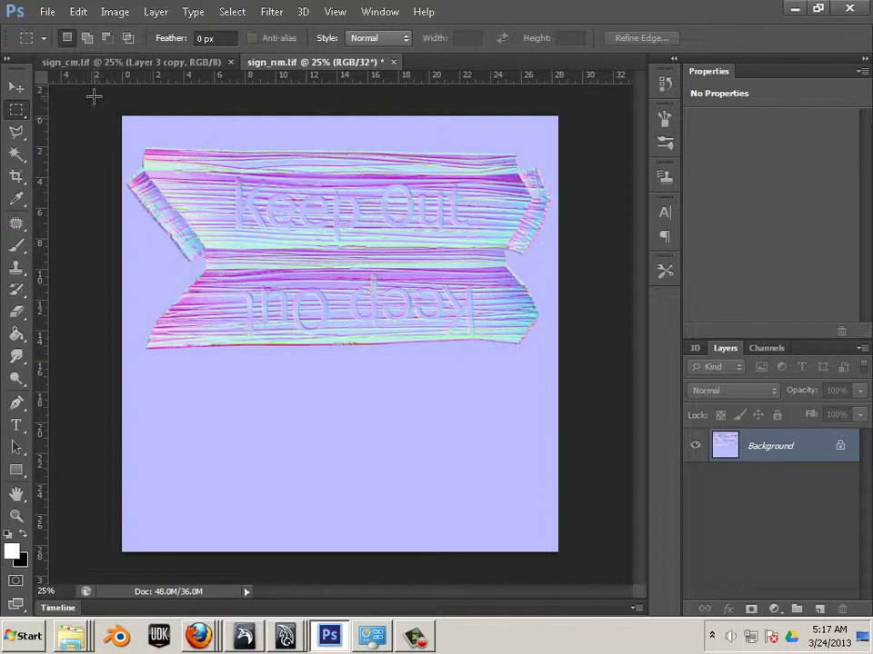
drag(92, 97, 573, 568)
click(80, 12)
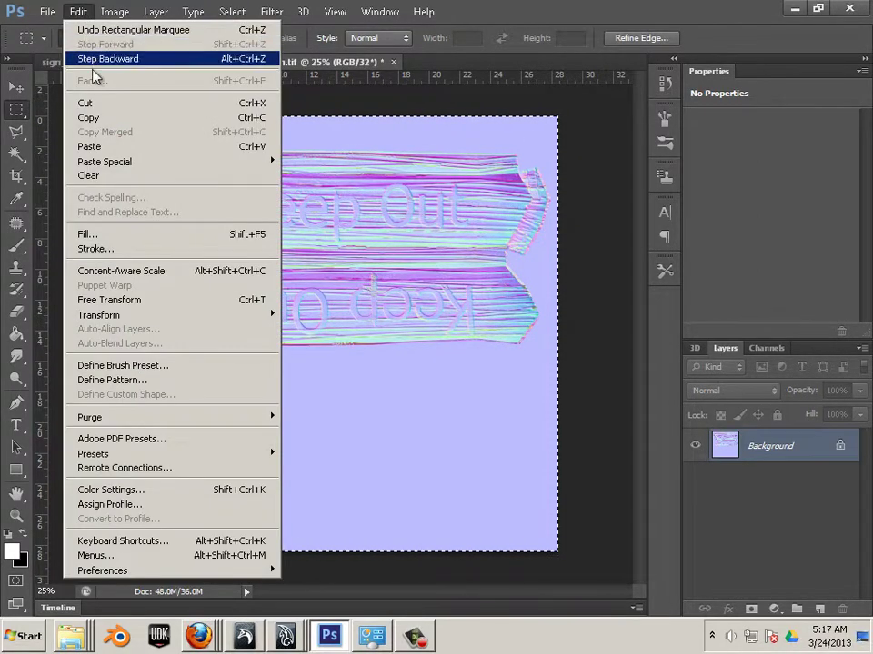
click(101, 119)
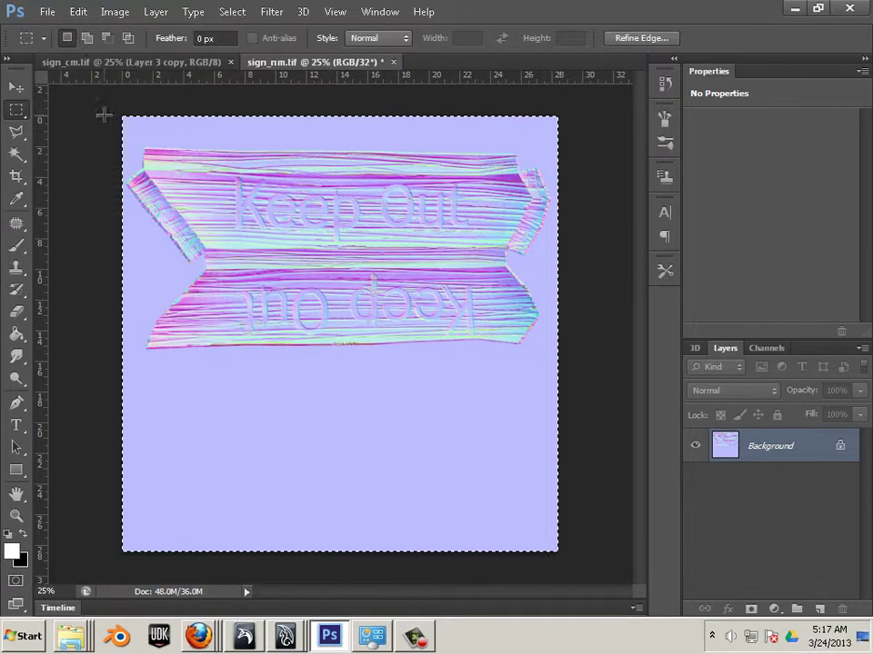
- Create a 2048 x 2048 pixel, 8-bit RGB document and paste the copied normal map into it
click(48, 11)
click(56, 28)
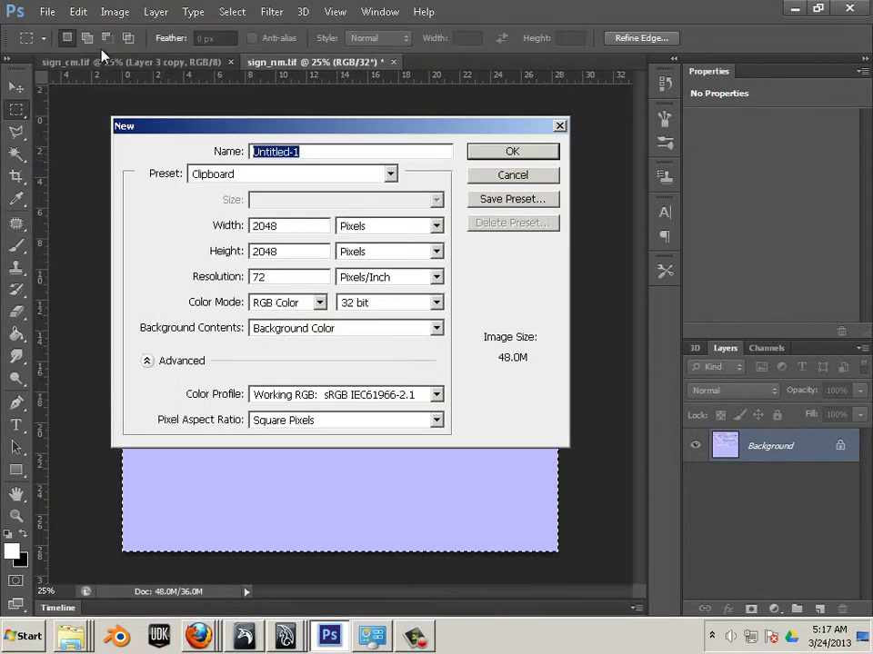
click(435, 302)
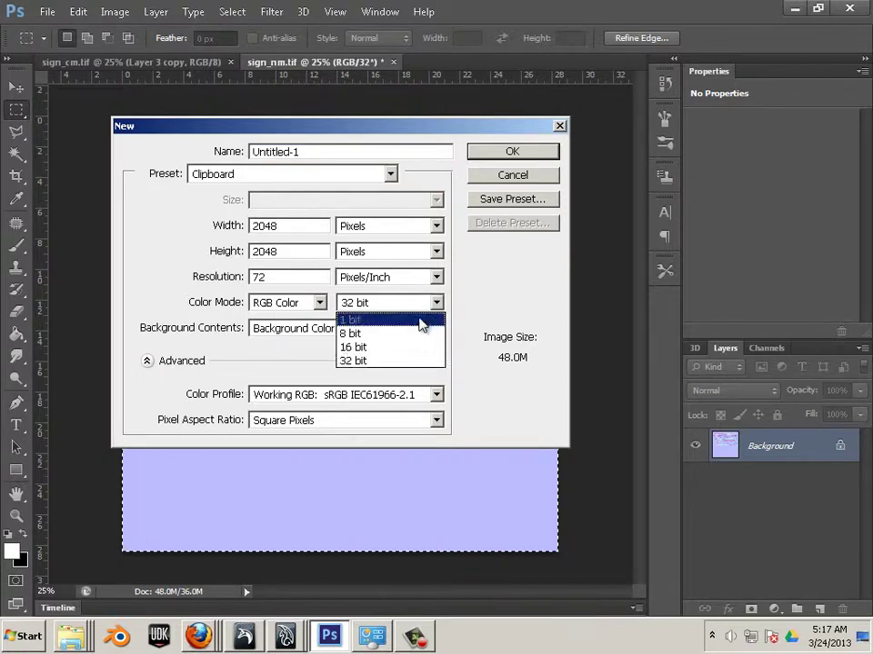
click(411, 333)
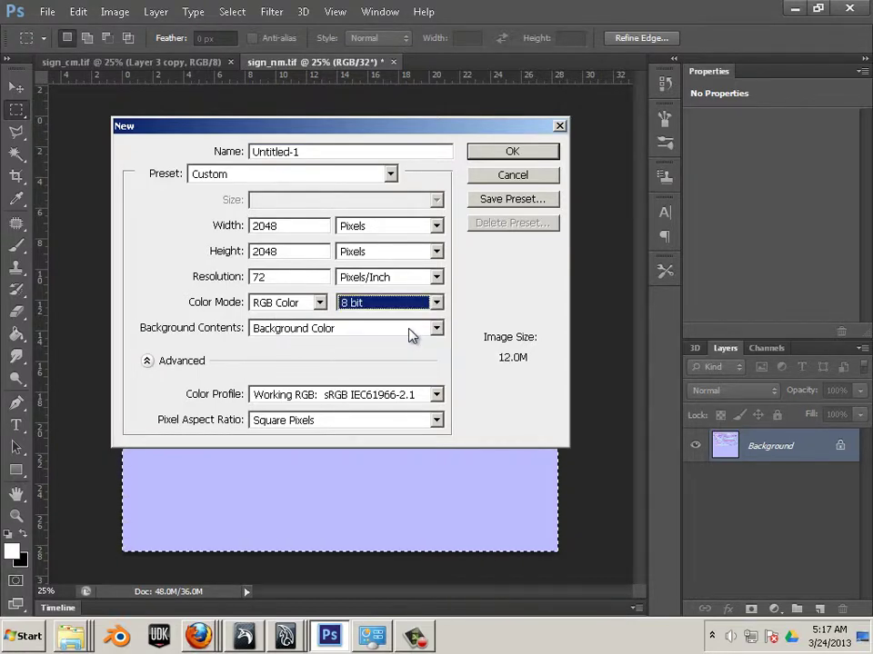
click(513, 152)
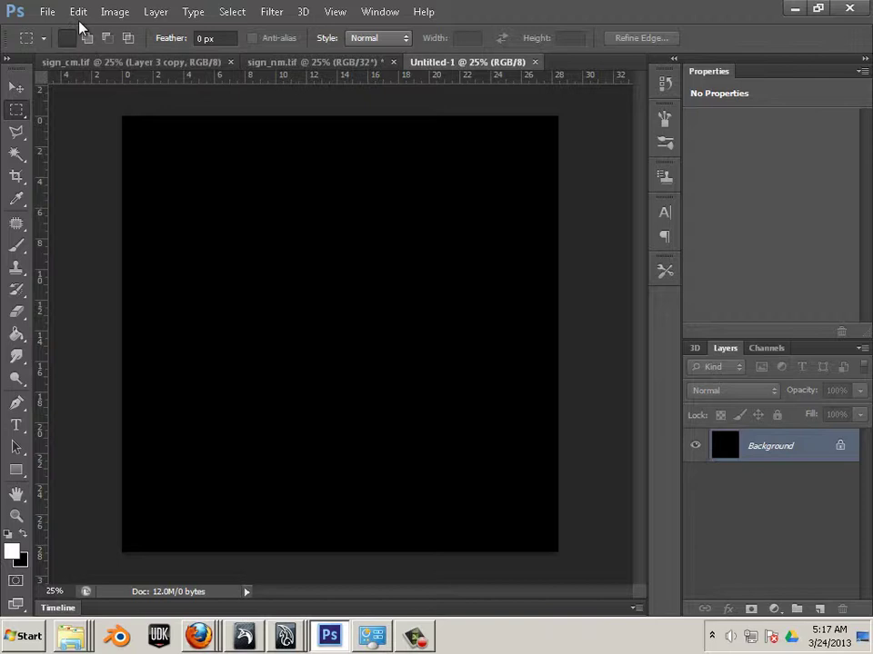
click(78, 12)
click(109, 146)
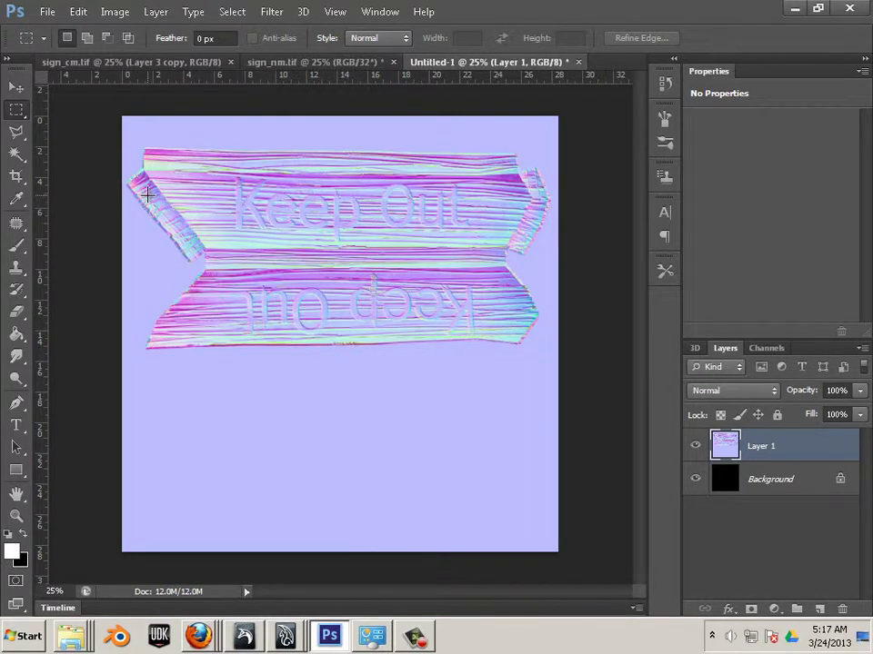
- Start saving the pasted document under a new name, creating and opening a Desktop folder named "Keep out Sign" as its location
click(117, 13)
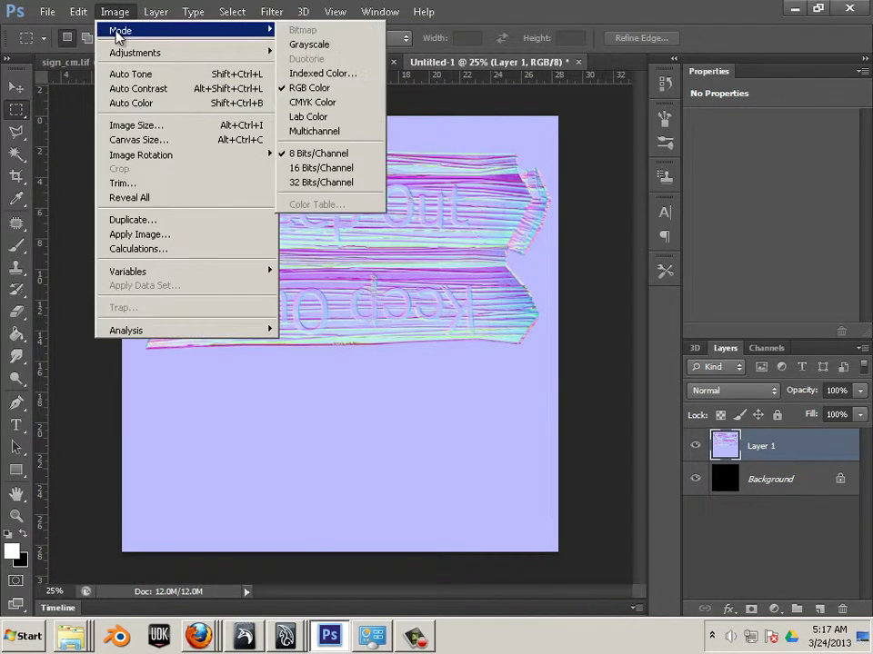
mouse_move(45, 13)
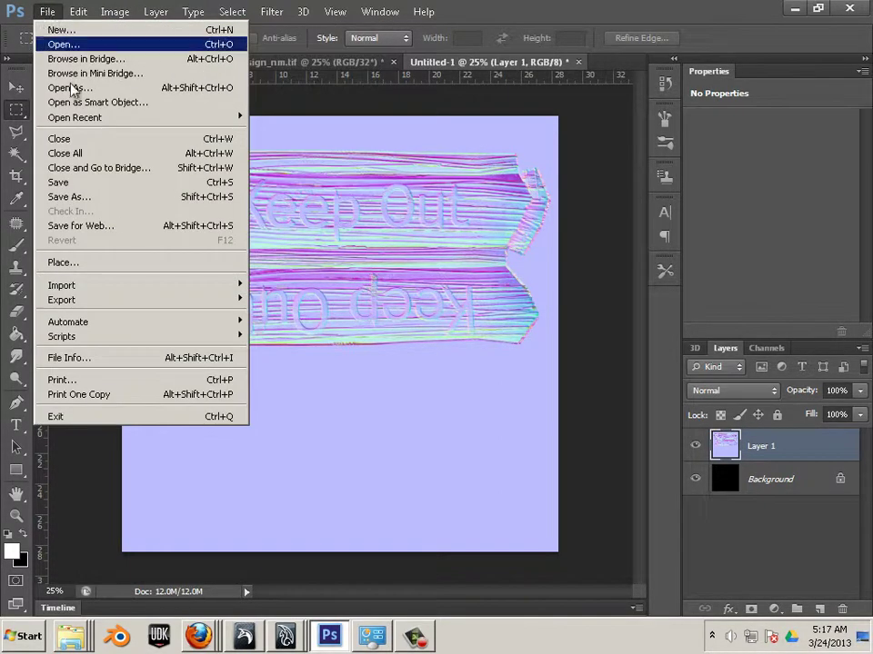
click(123, 198)
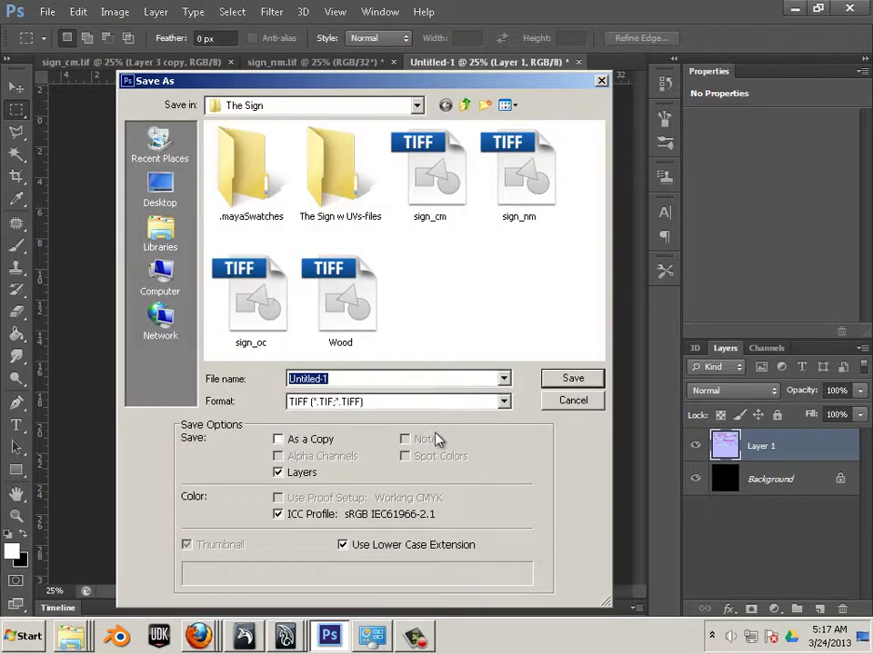
click(415, 106)
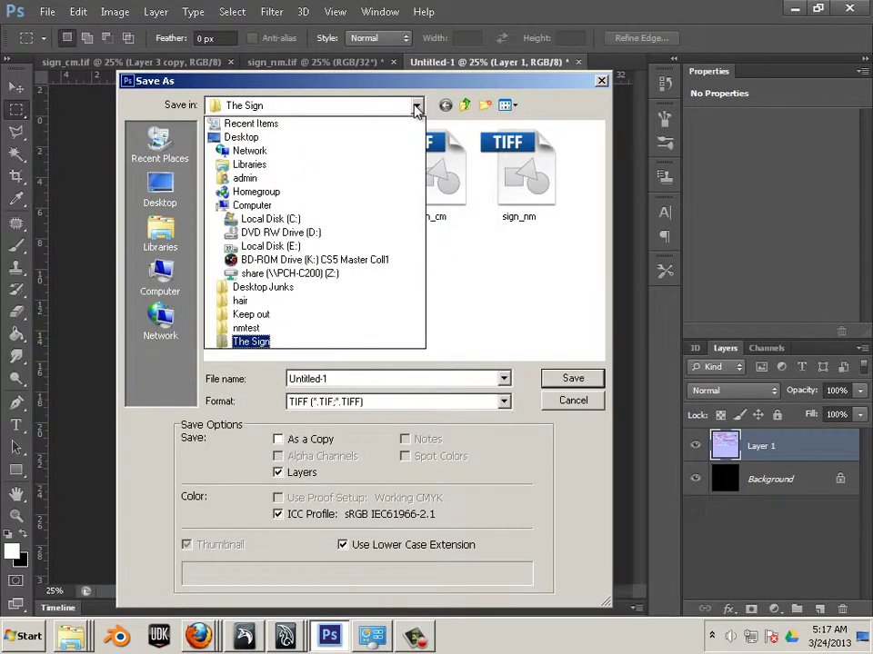
click(241, 136)
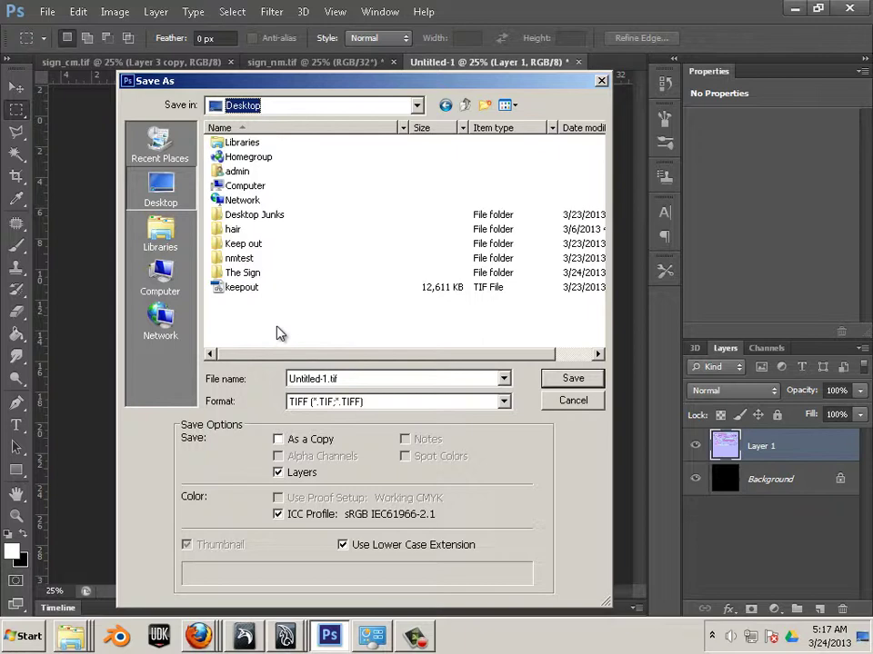
click(484, 106)
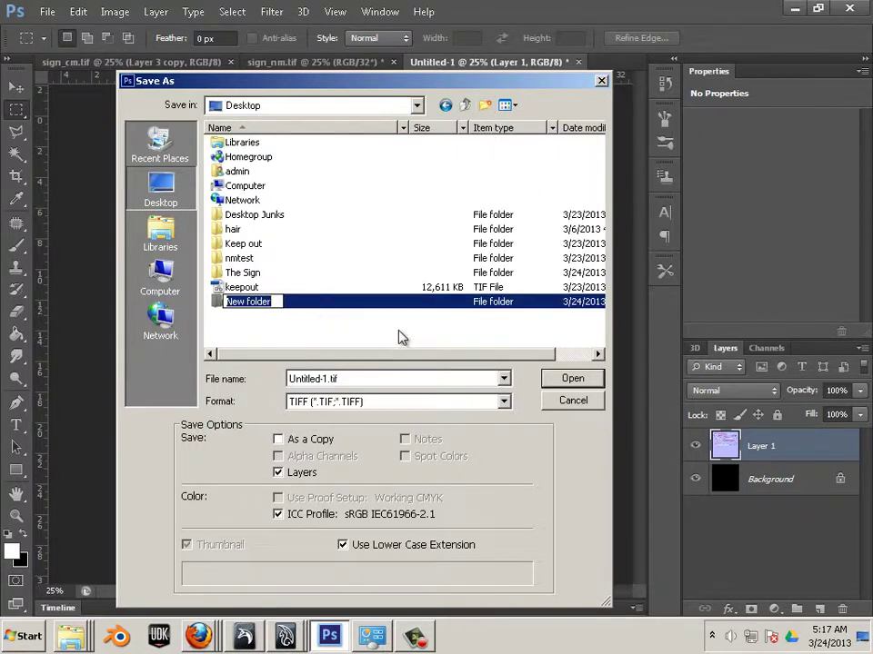
text(Keep )
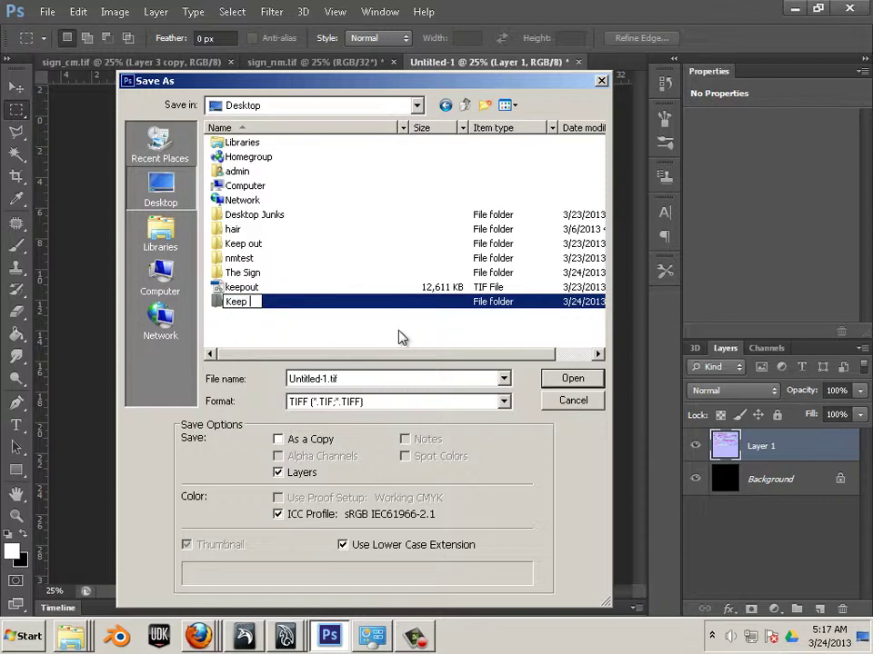
text(out Sign)
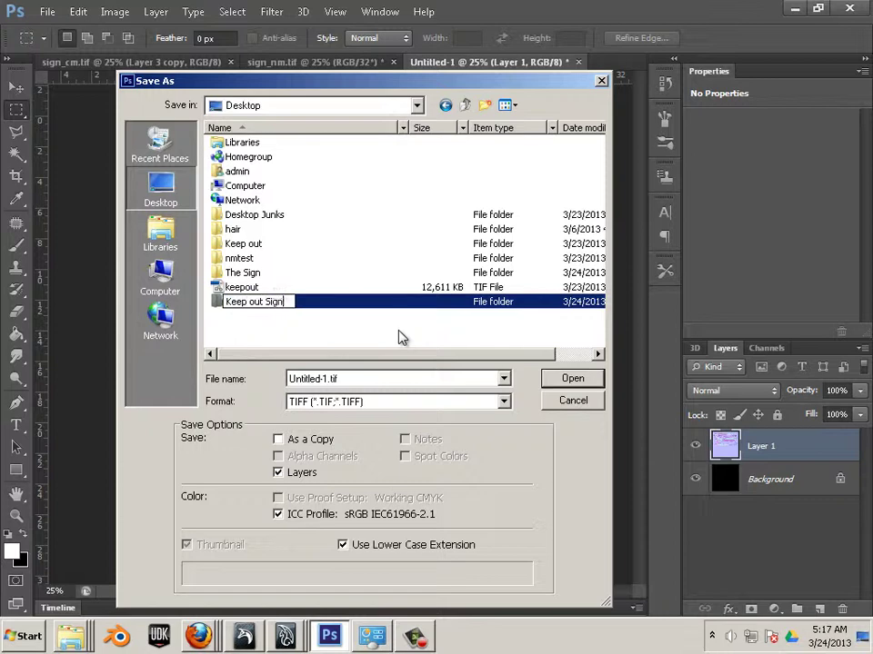
key(Return)
click(323, 331)
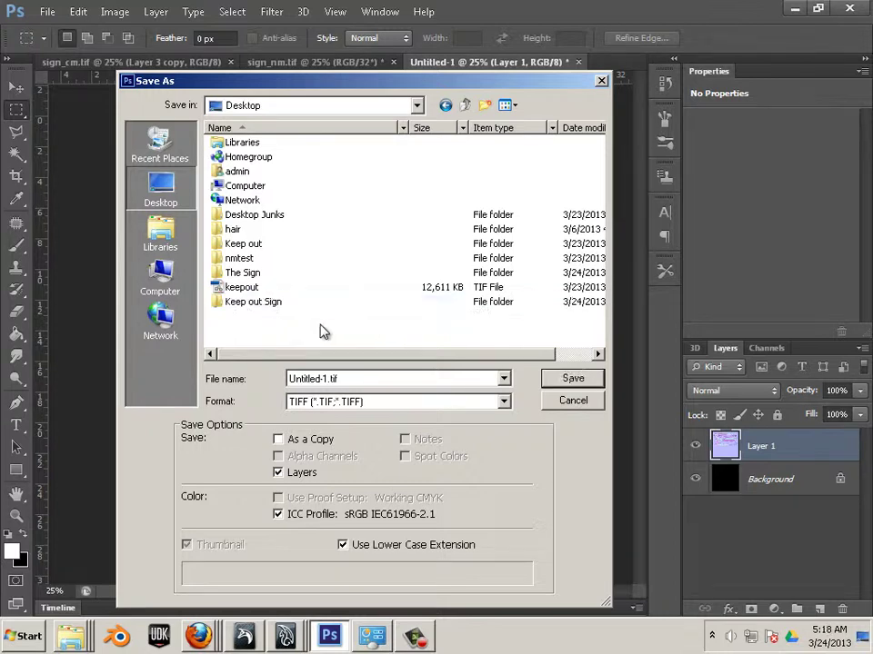
double_click(275, 301)
- Save the pasted normal map as sign_nm in Targa format at 24 bits/pixel in the Keep out Sign folder
click(398, 402)
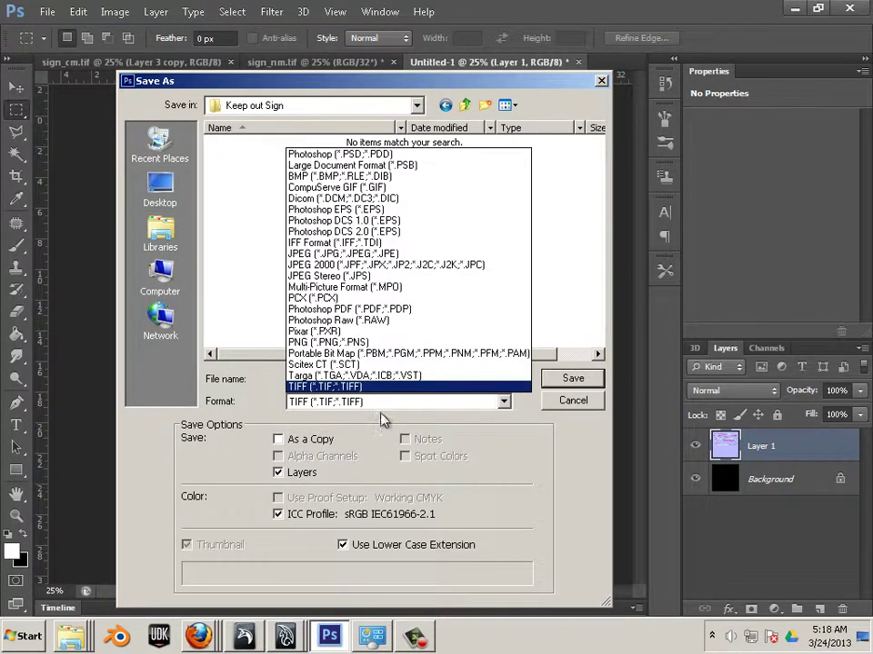
click(353, 376)
double_click(328, 380)
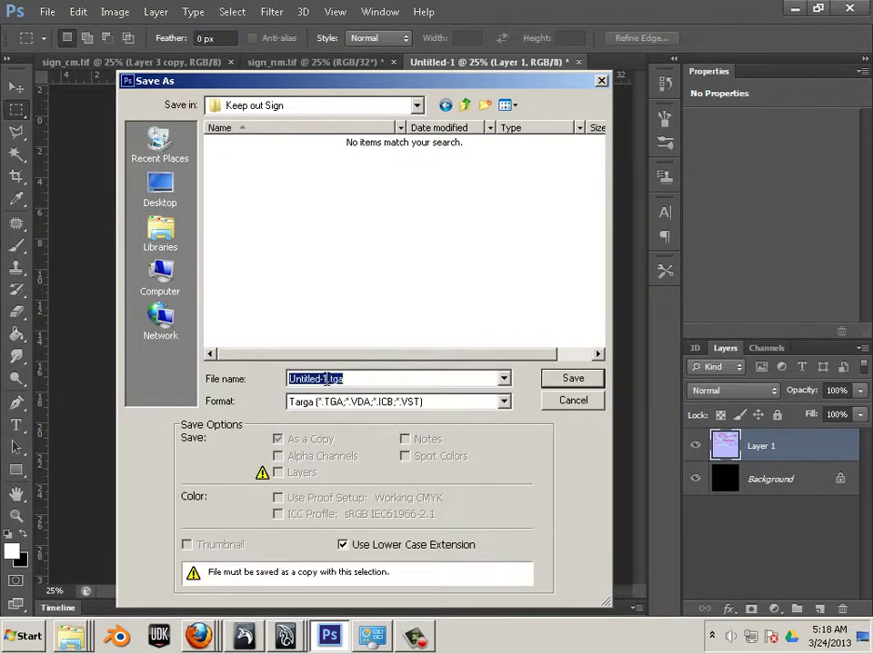
drag(326, 380, 228, 371)
text(sign_nm)
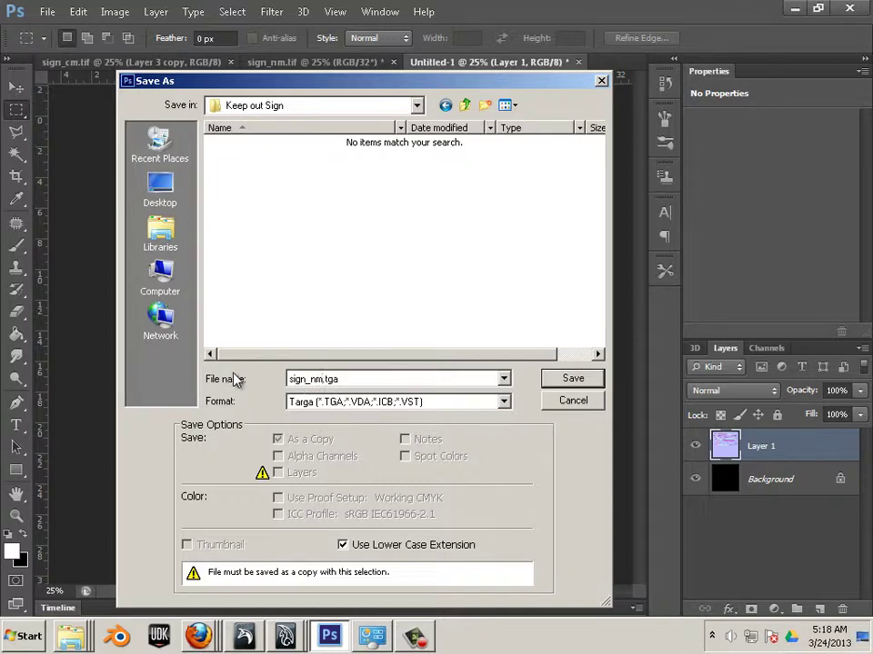
click(582, 382)
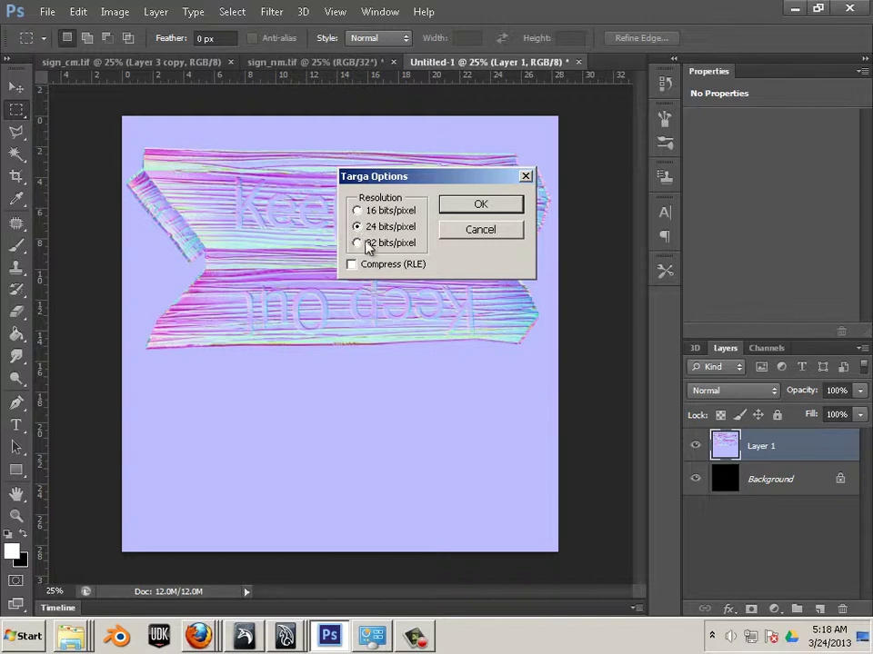
click(464, 205)
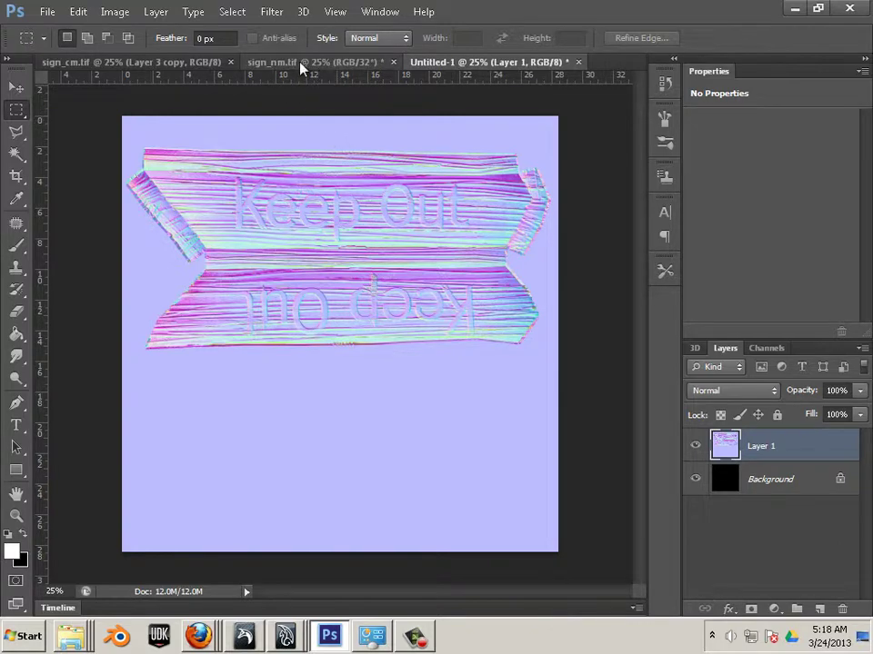
click(47, 12)
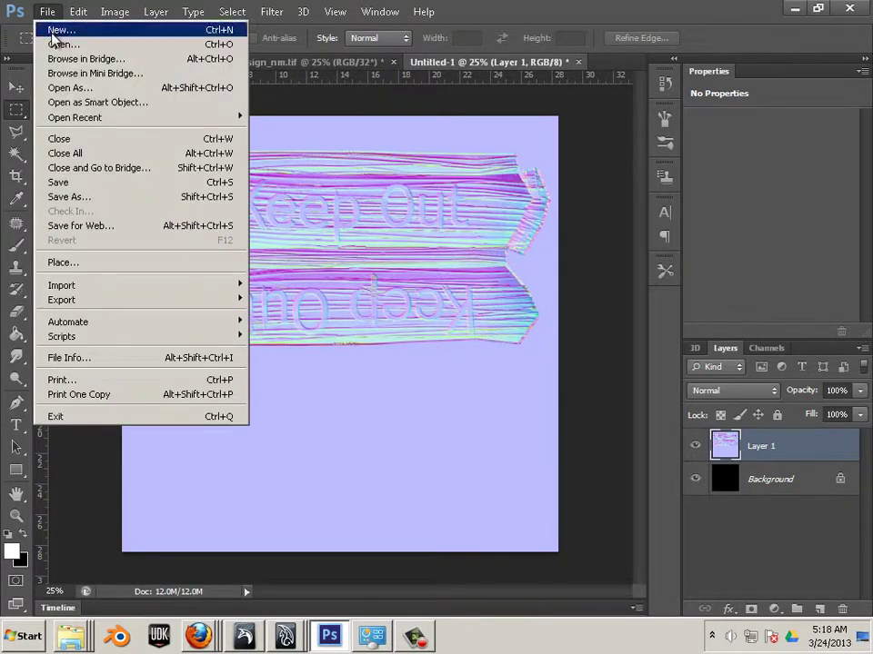
click(53, 44)
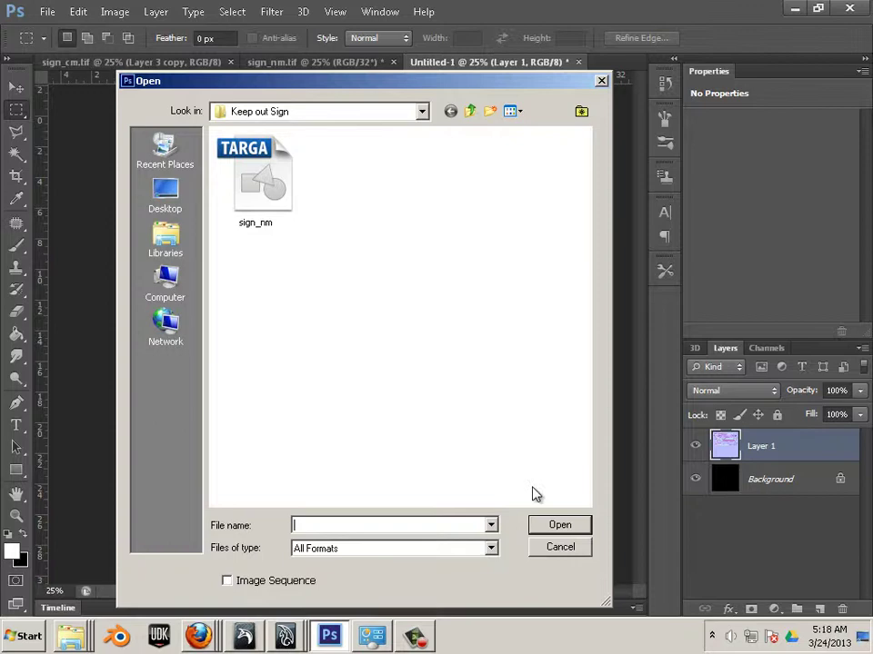
click(380, 111)
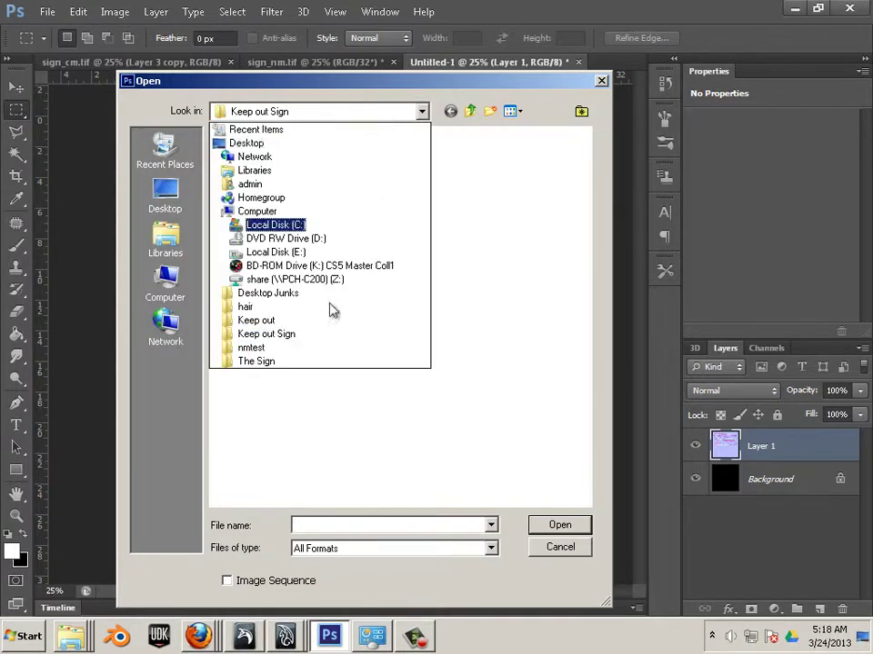
click(253, 363)
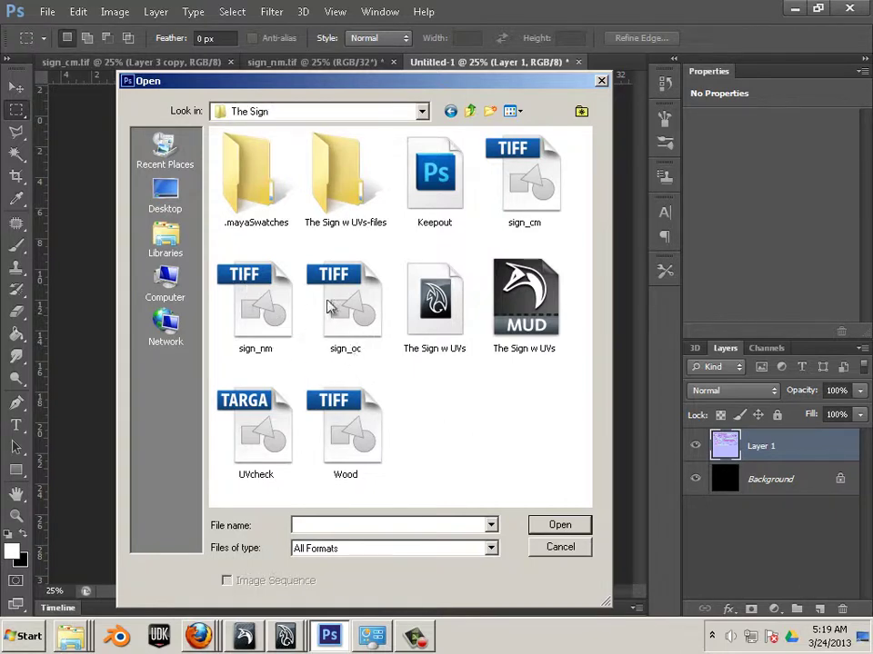
click(536, 182)
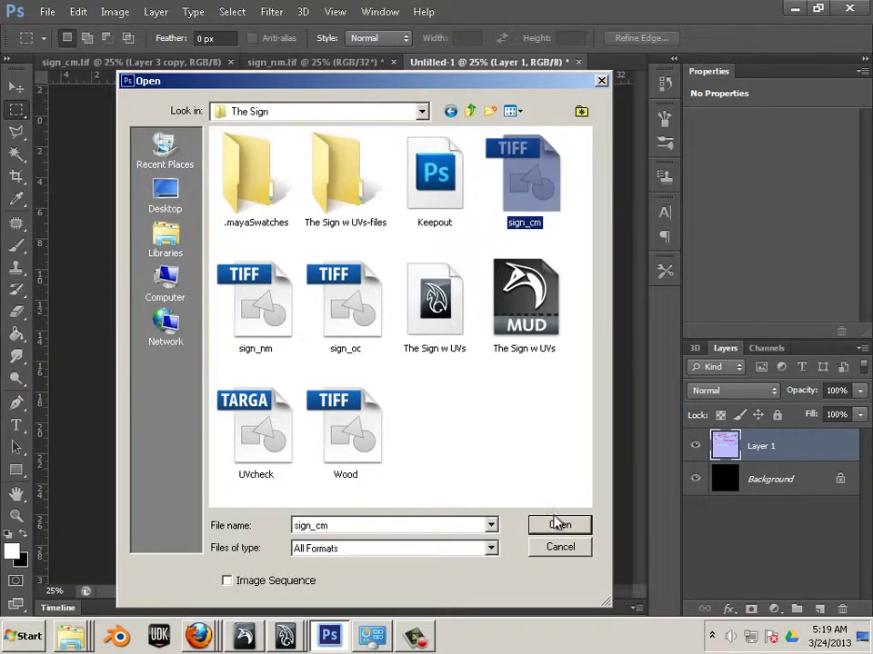
click(557, 547)
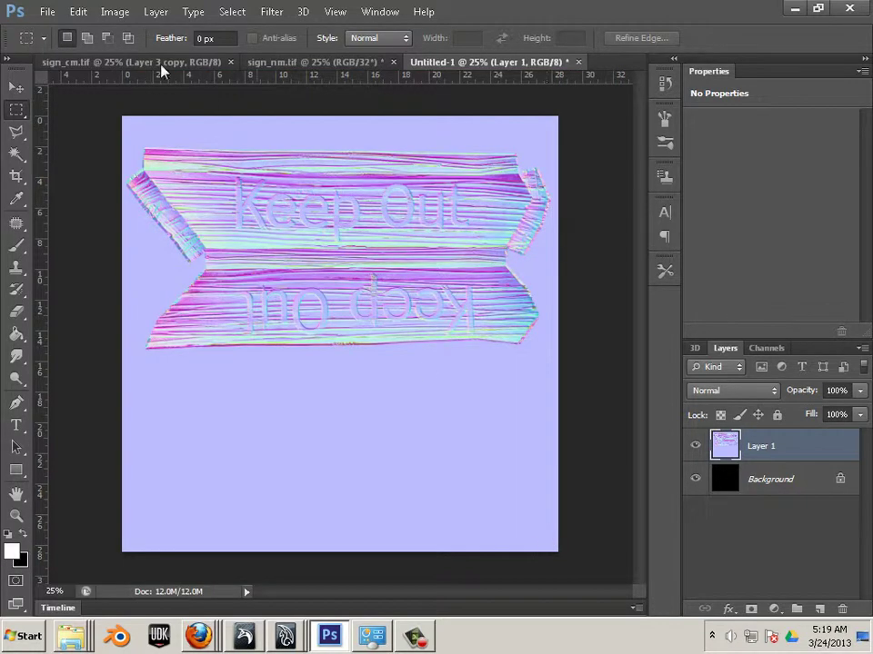
- Switch to the sign_cm document and check its colour mode and bit depth
click(107, 63)
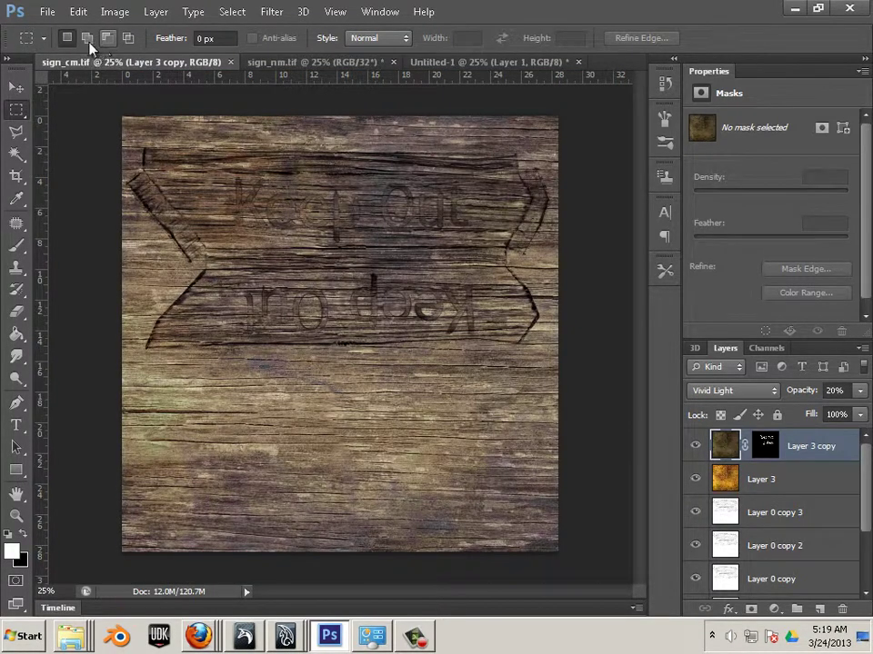
click(114, 11)
mouse_move(130, 31)
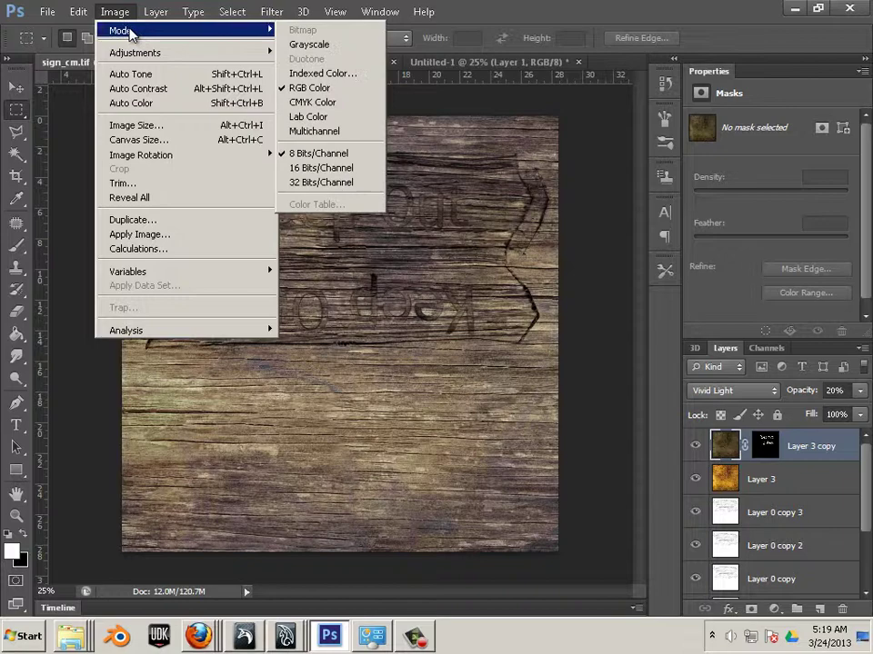
mouse_move(128, 52)
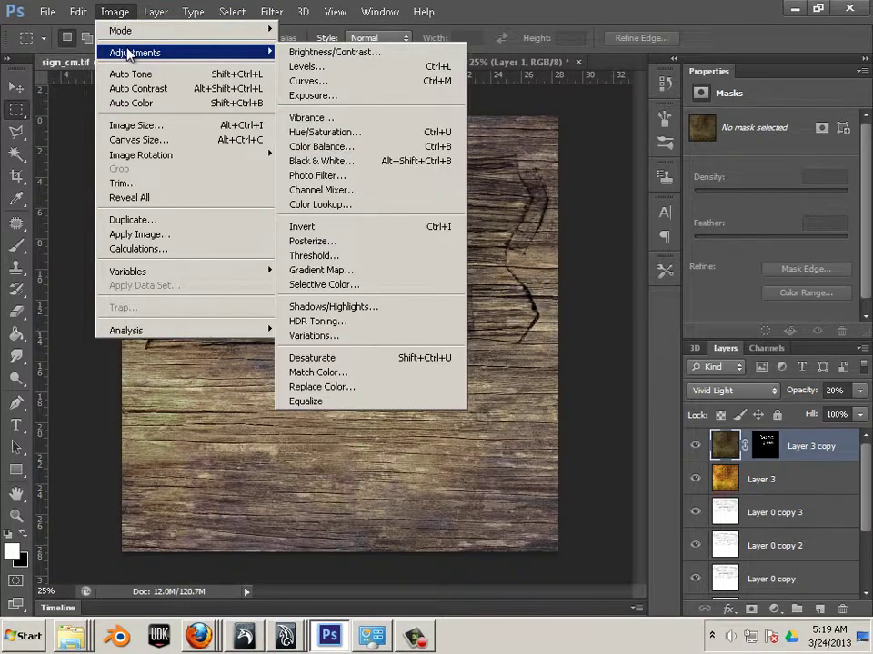
- Save the sign_cm colour map as a 24 bits/pixel Targa file in the Keep out Sign folder
mouse_move(48, 19)
click(107, 199)
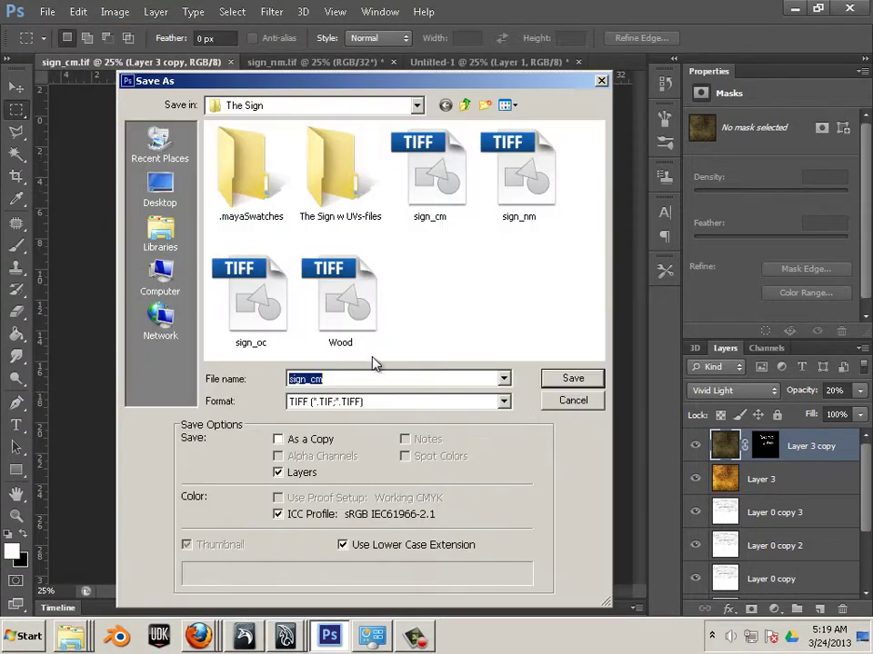
click(354, 106)
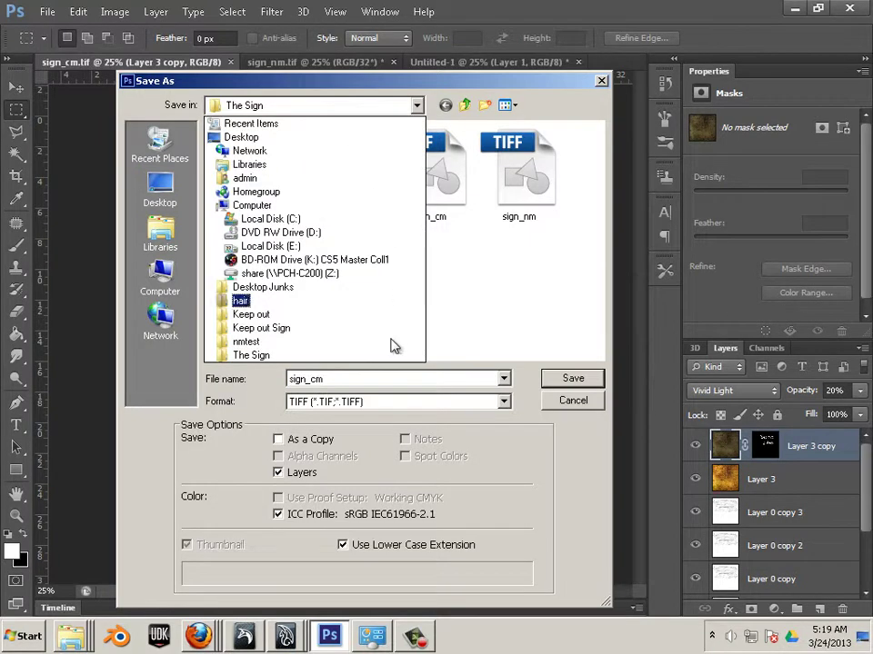
click(310, 335)
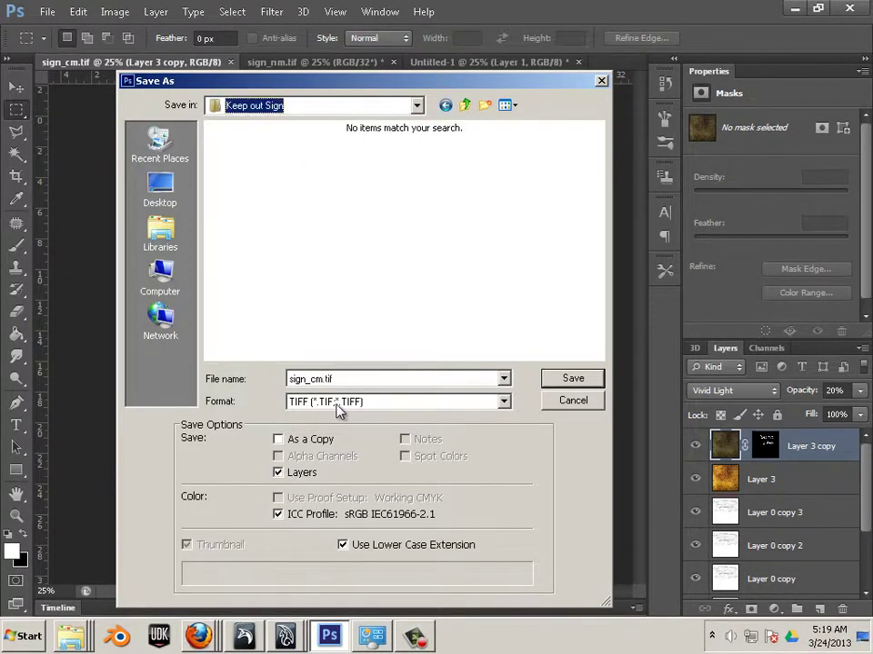
click(336, 402)
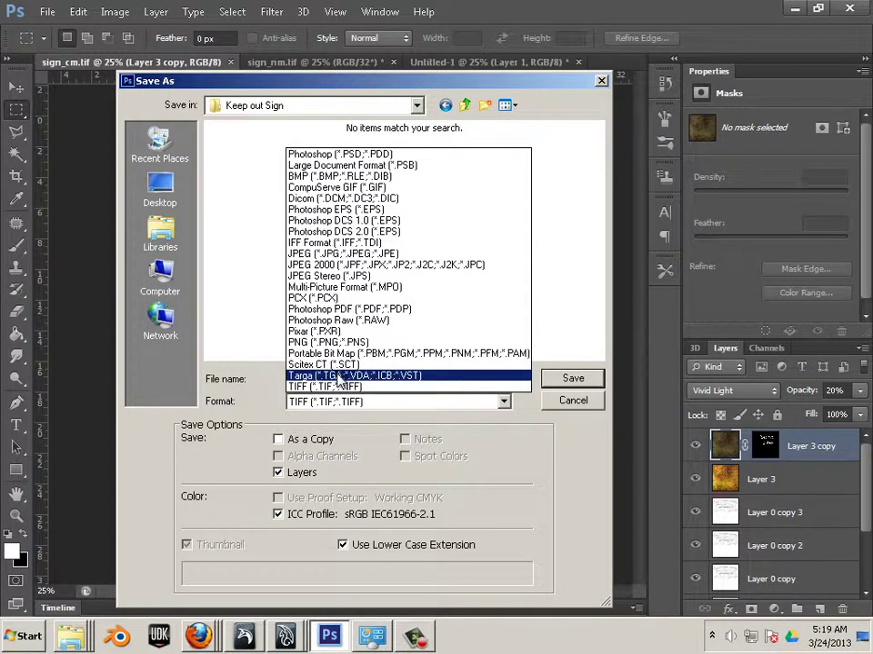
click(337, 376)
click(279, 200)
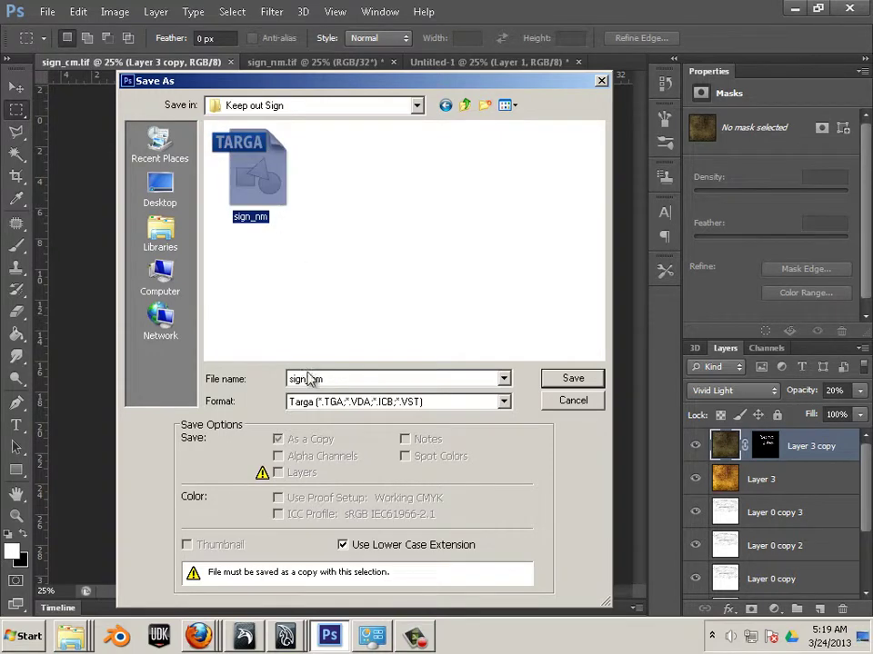
double_click(313, 381)
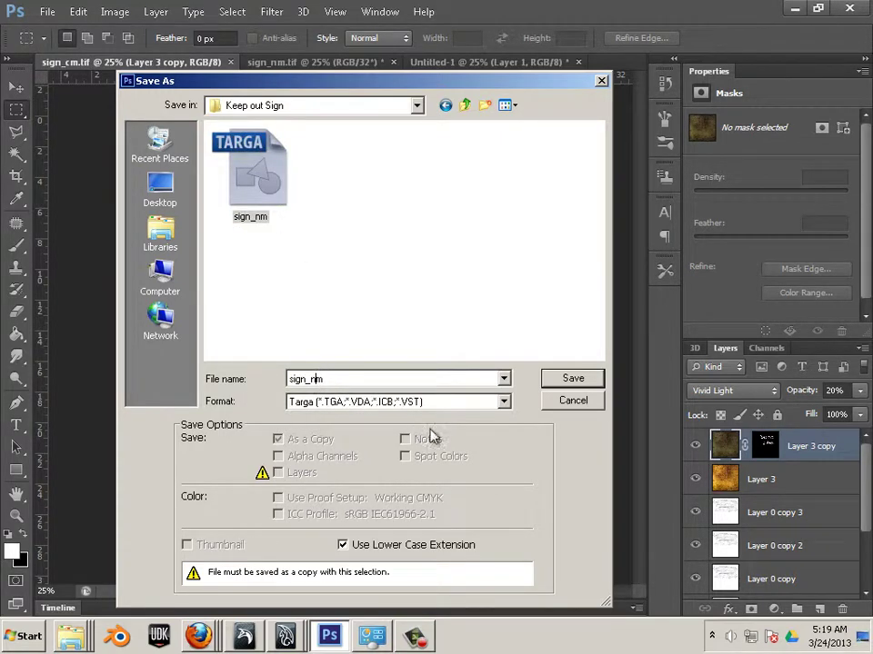
click(573, 379)
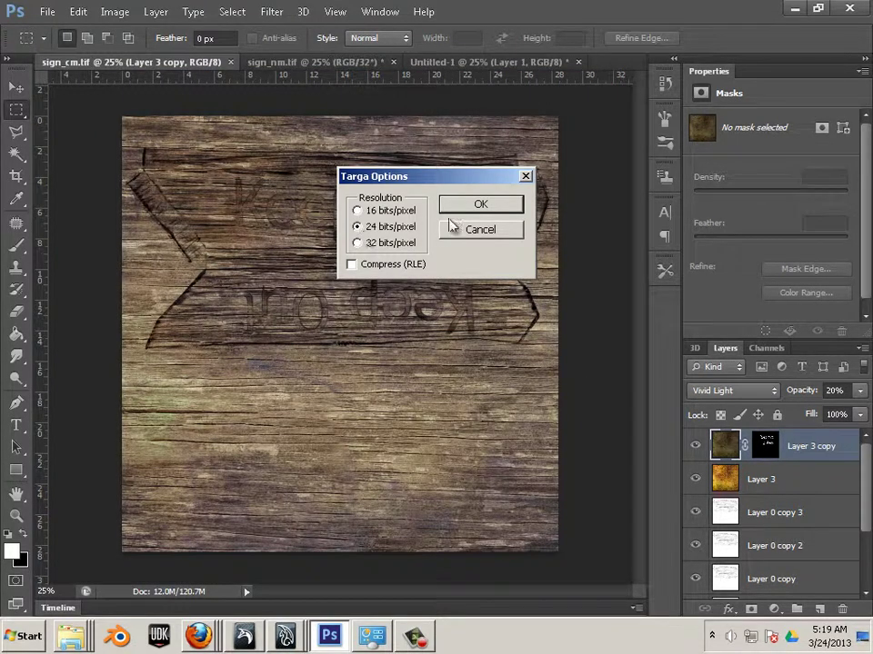
click(484, 202)
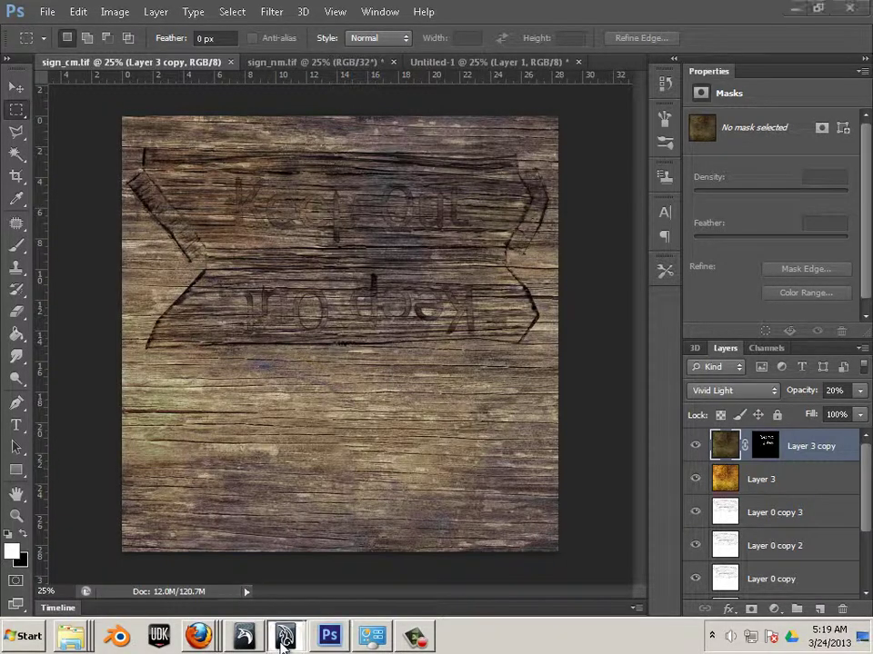
- Switch to Maya and try to save the open The Sign w UVs scene
click(283, 638)
alt+drag(246, 301, 318, 349)
click(14, 25)
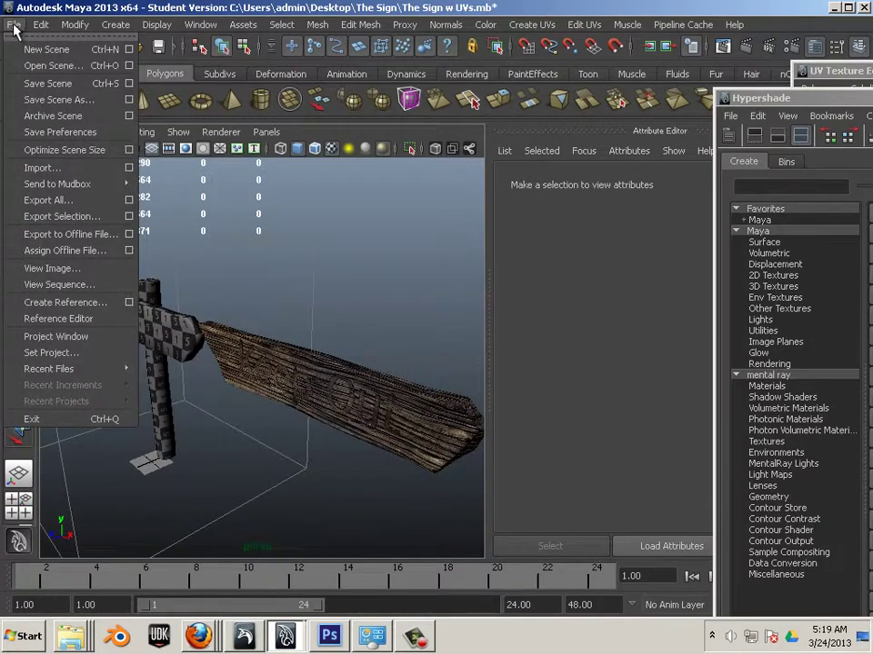
click(41, 83)
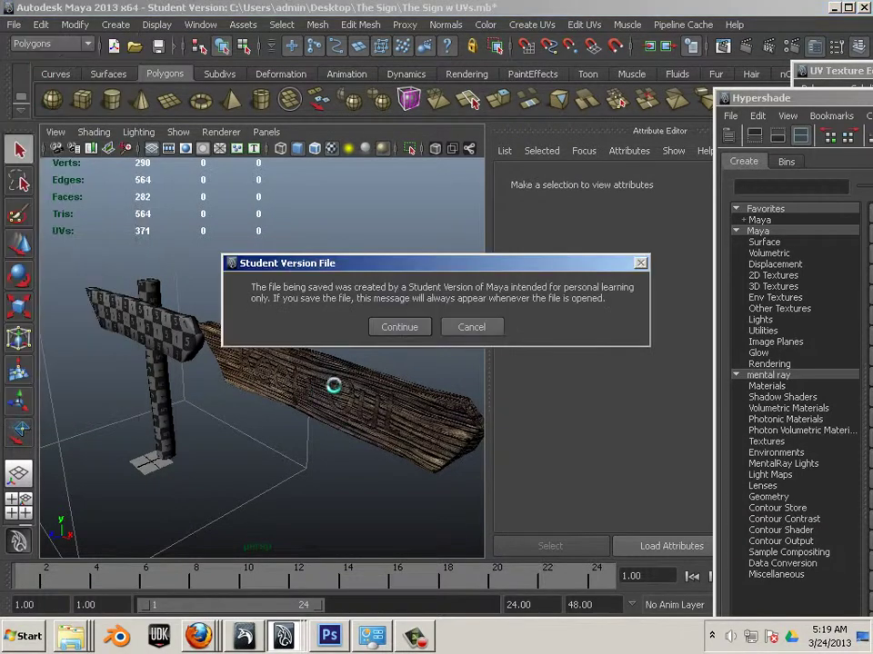
click(399, 327)
- Examine the checker-textured sign and the separate wood-textured board, selecting each in turn to compare them
alt+drag(353, 429, 337, 382)
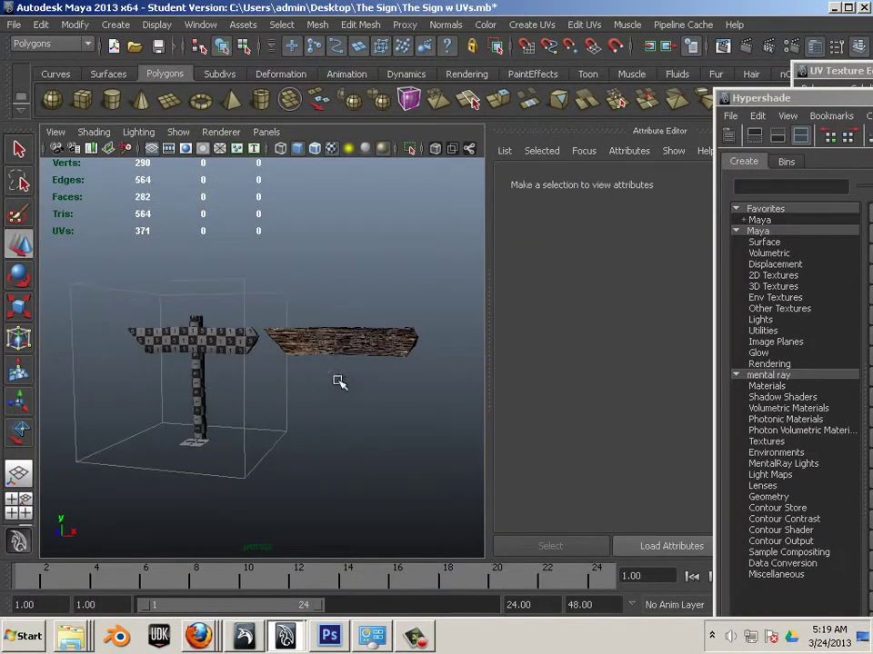
click(338, 343)
drag(141, 265, 211, 471)
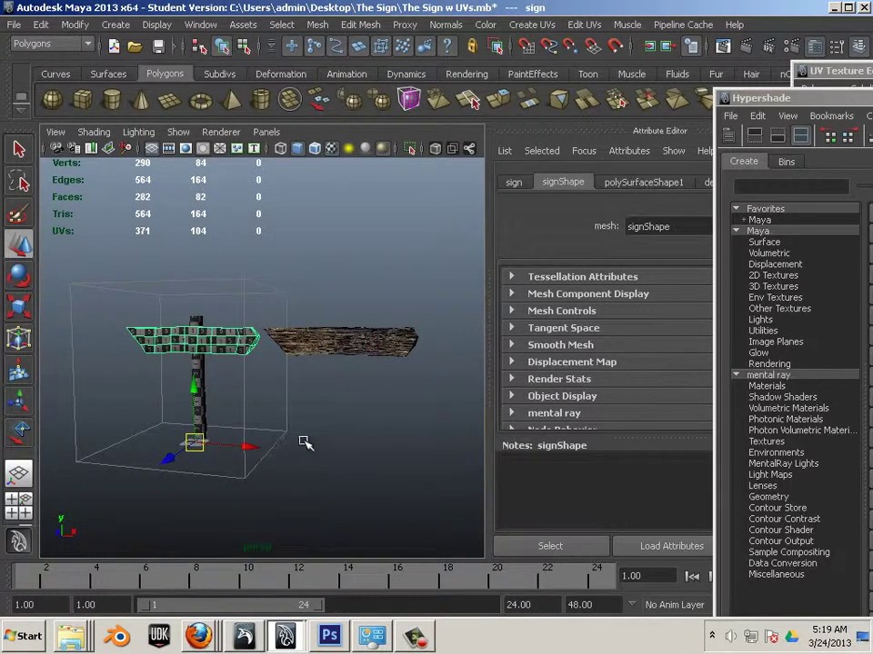
click(355, 350)
alt+drag(291, 477, 208, 415)
key(super)
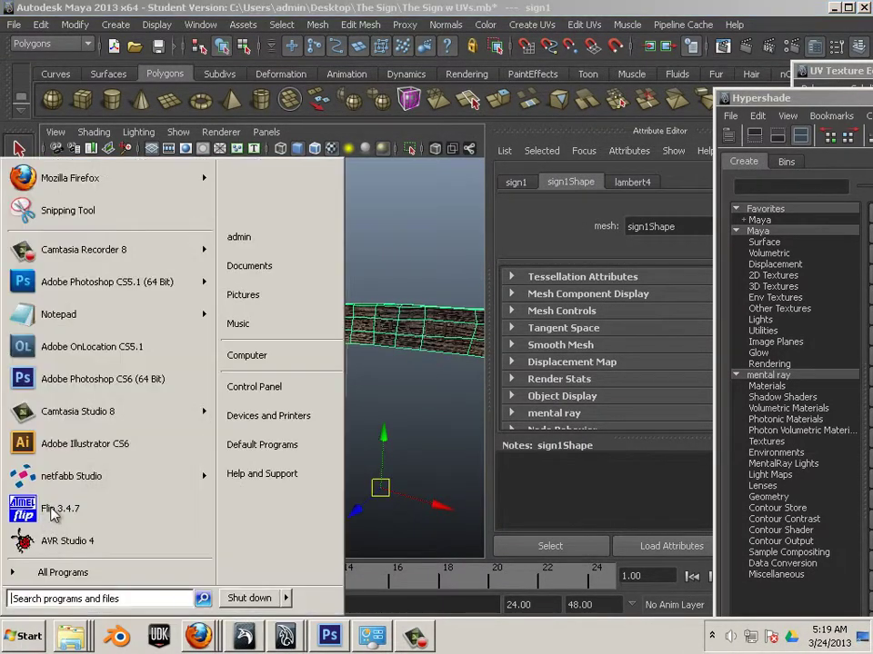
click(409, 394)
click(356, 343)
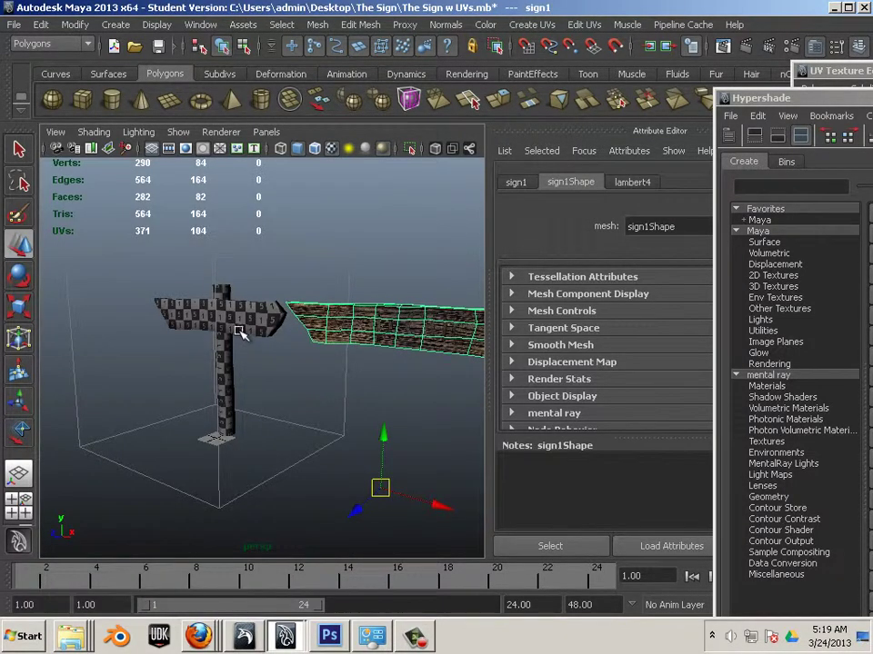
click(236, 327)
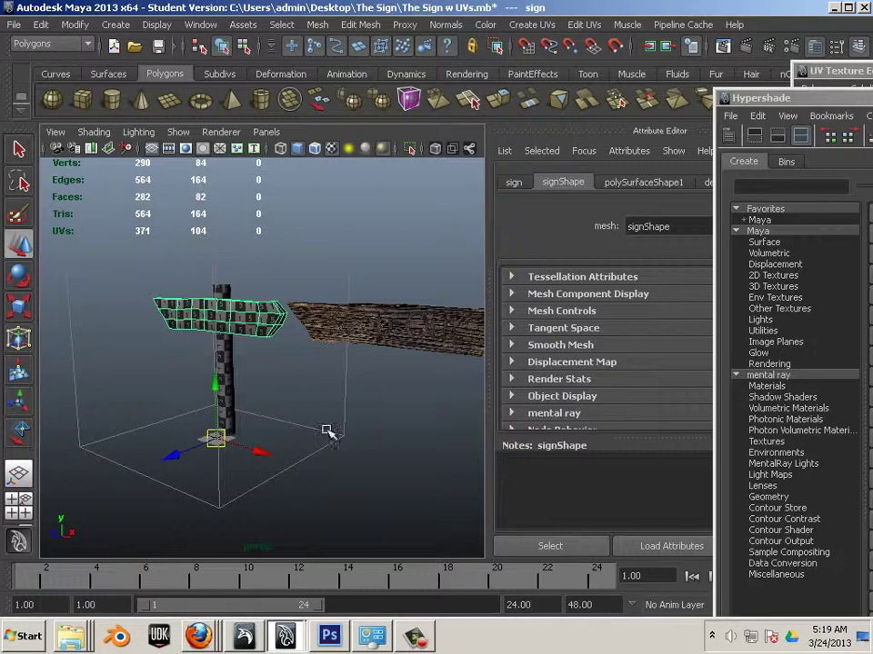
alt+drag(328, 430, 380, 492)
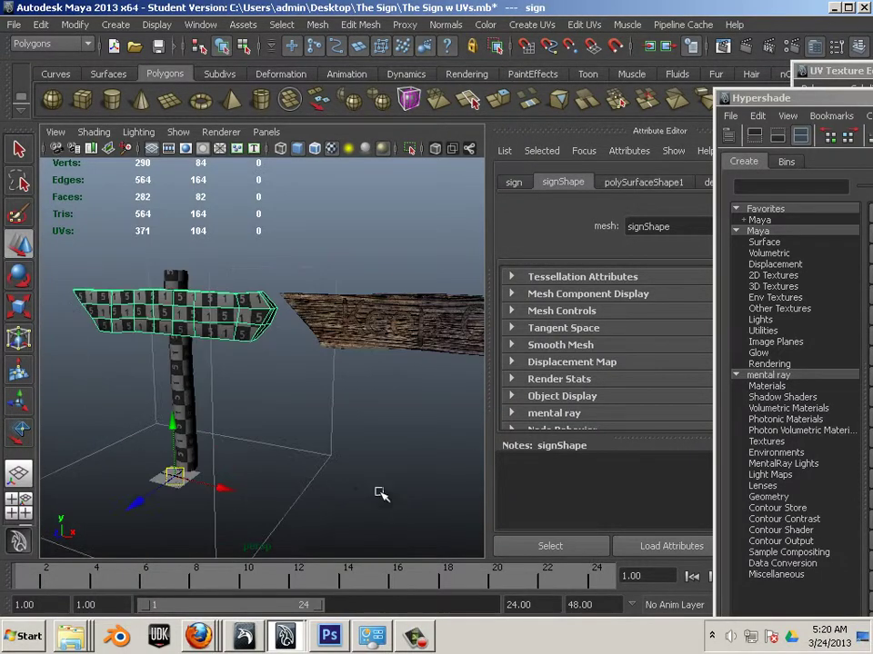
- Start a new empty scene, discarding the unsaved changes to The Sign w UVs
click(13, 25)
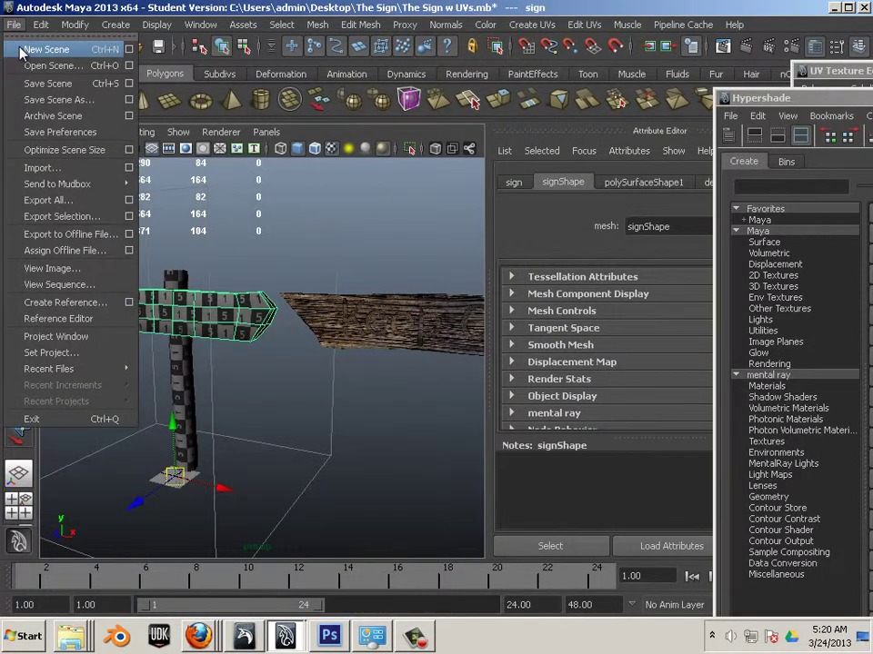
click(45, 50)
click(439, 319)
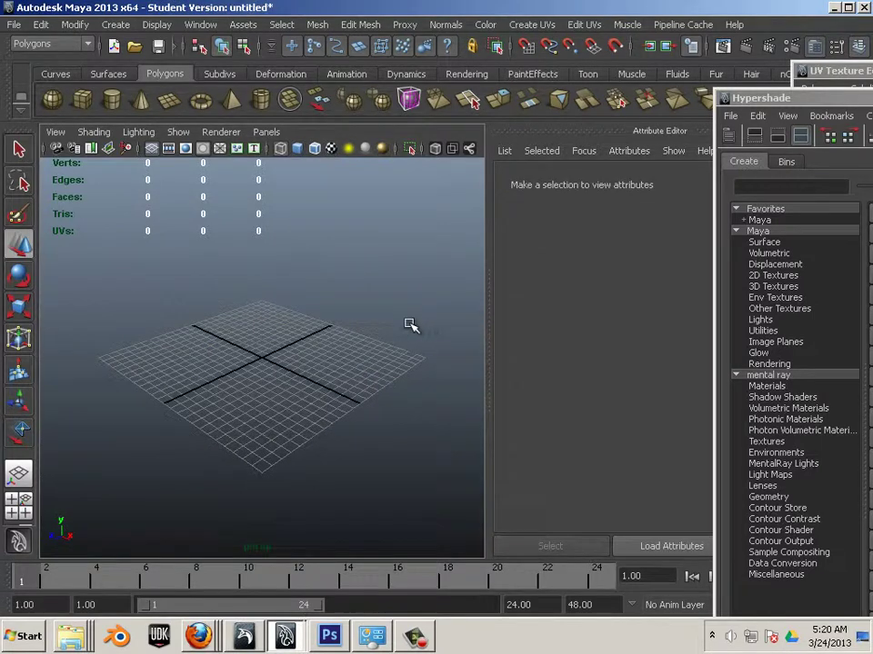
- Open The Sign w UVs.mb from the The Sign folder, discarding the untitled scene
click(15, 24)
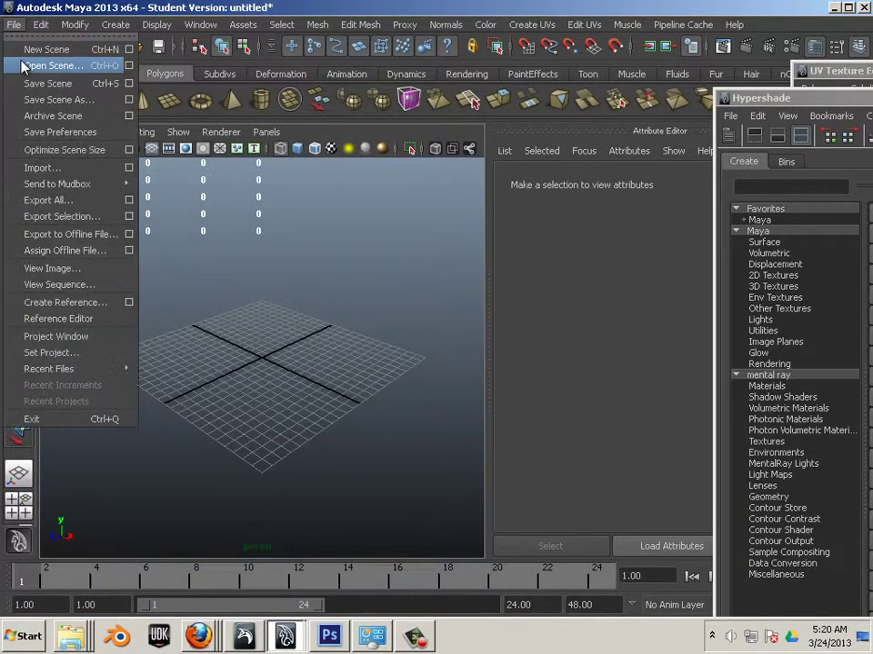
click(41, 62)
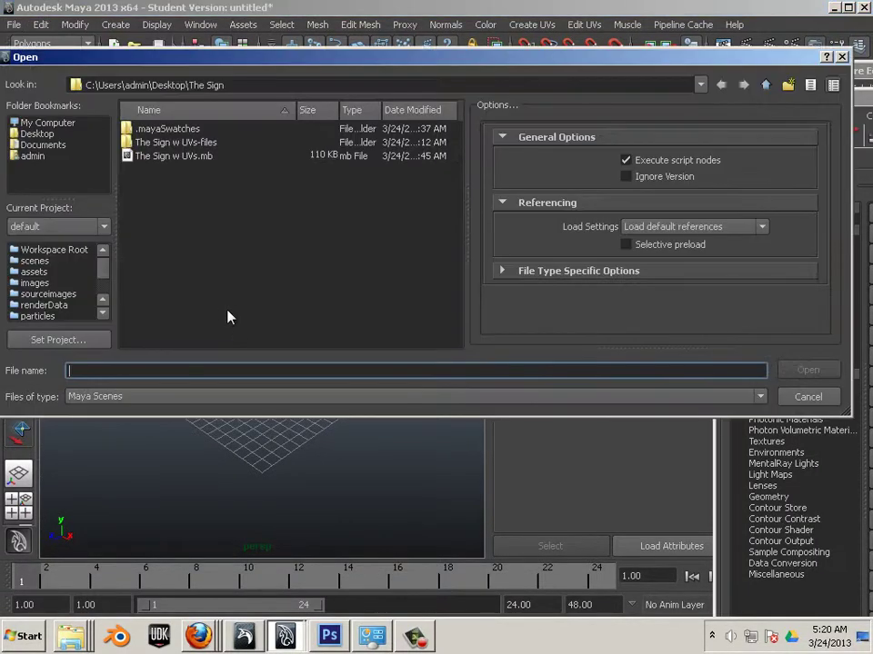
double_click(166, 158)
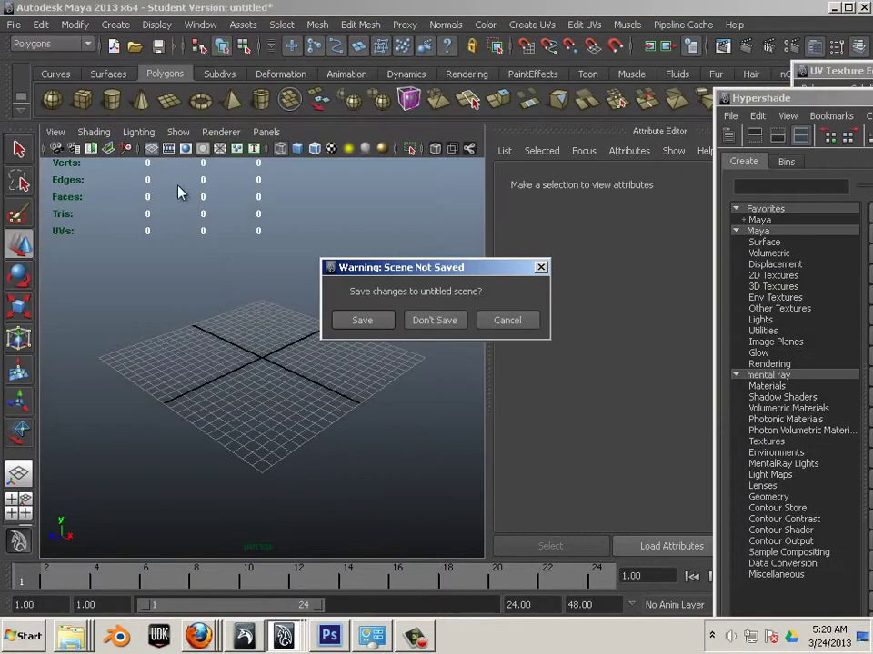
click(408, 321)
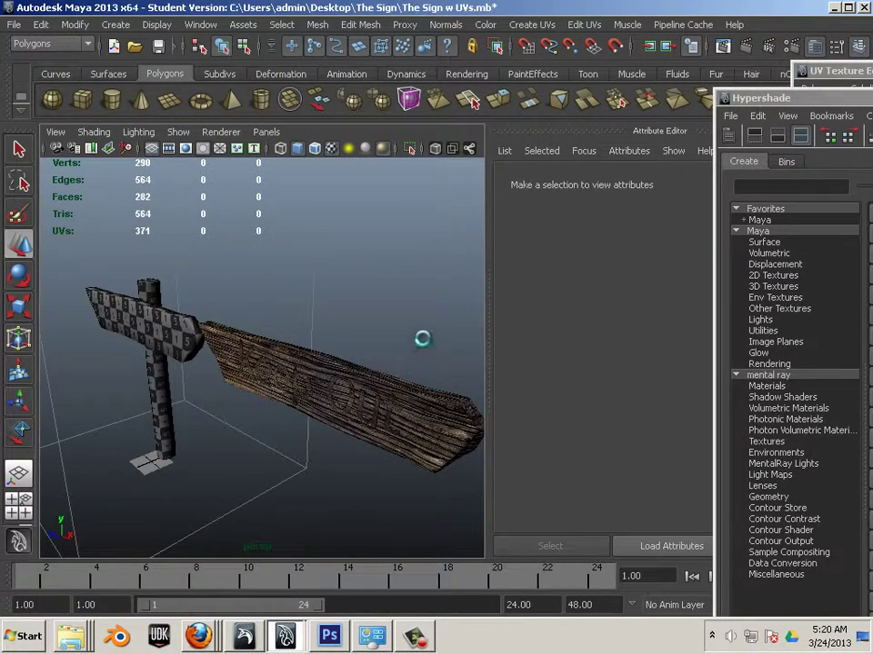
- Export only the wood-textured board as an OBJ file named sign into the Keep out Sign folder on the desktop
click(288, 391)
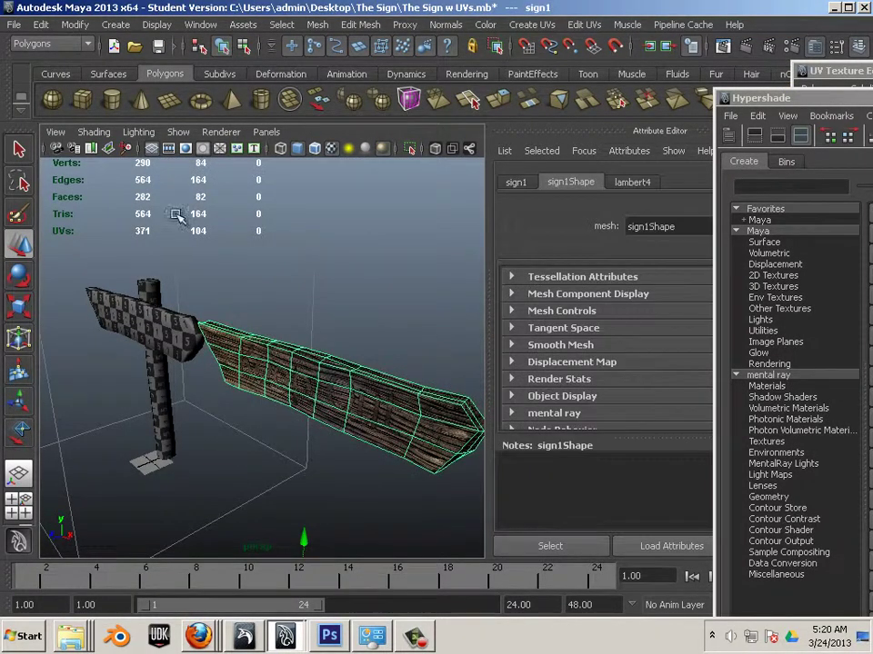
click(15, 24)
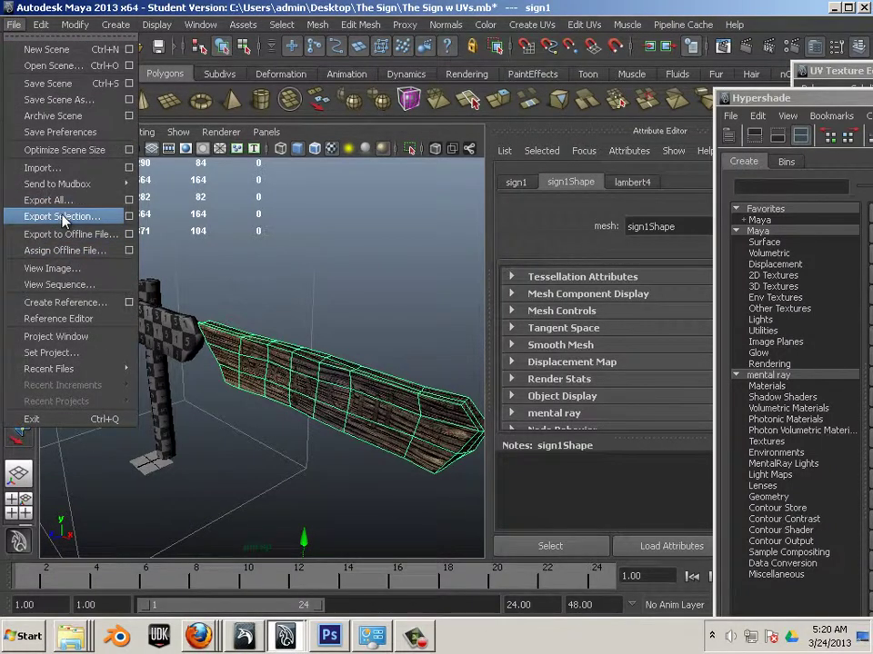
click(80, 218)
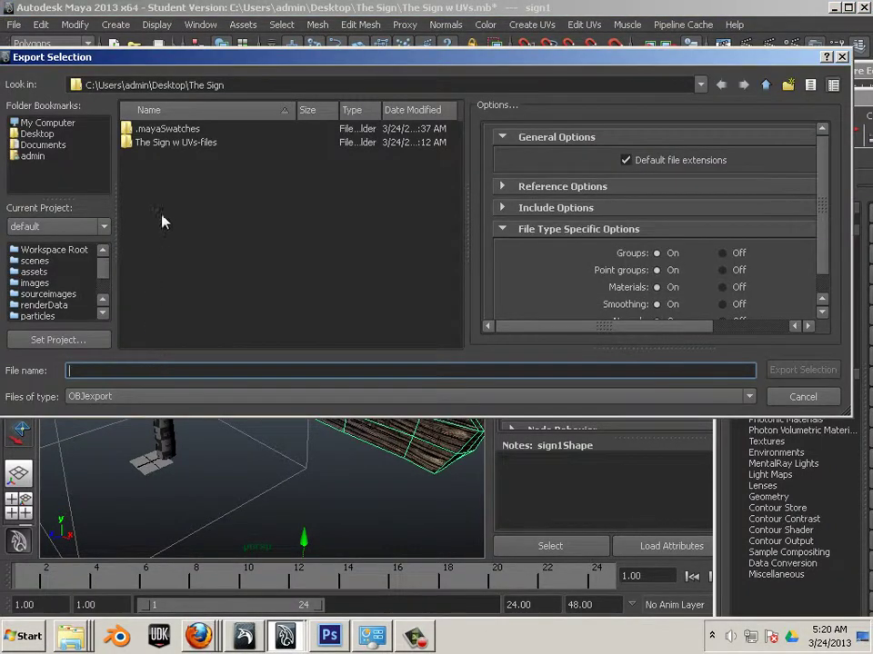
click(41, 134)
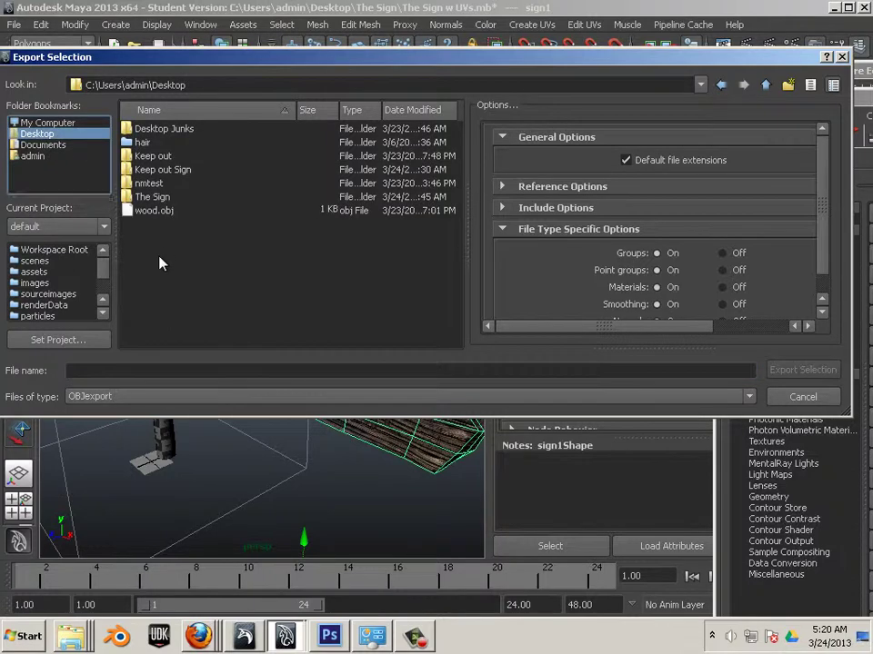
click(150, 198)
double_click(159, 170)
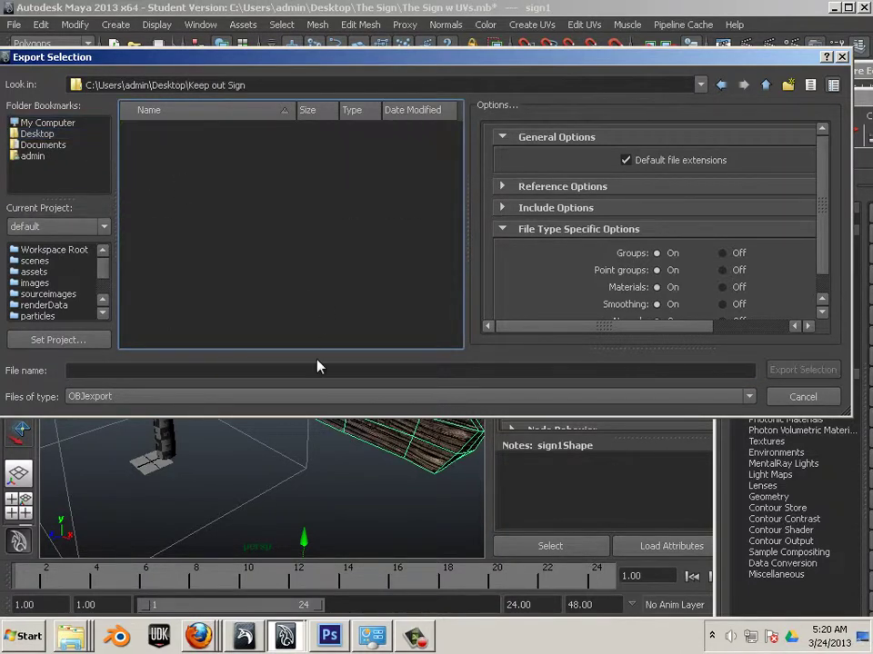
click(165, 370)
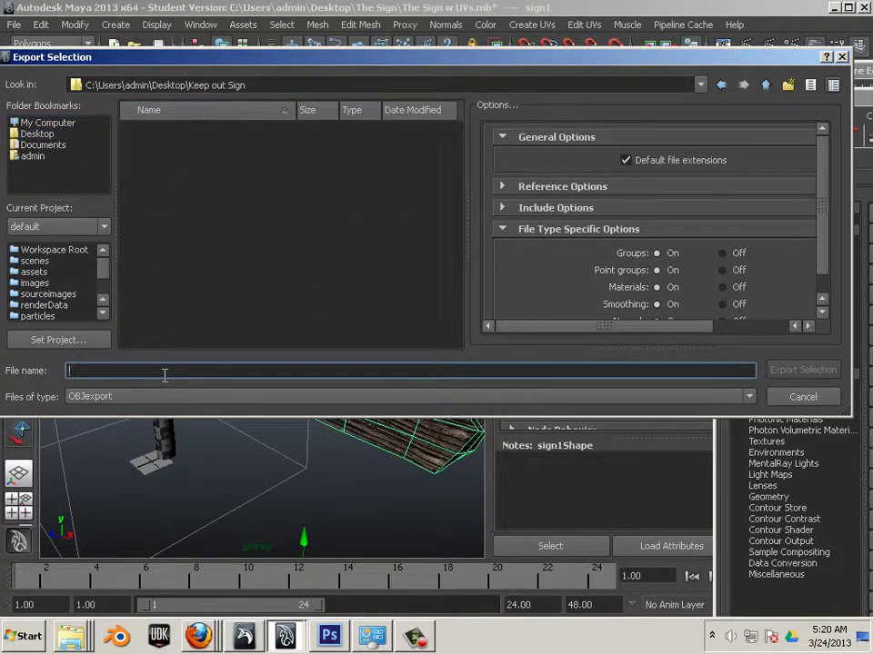
text(sign)
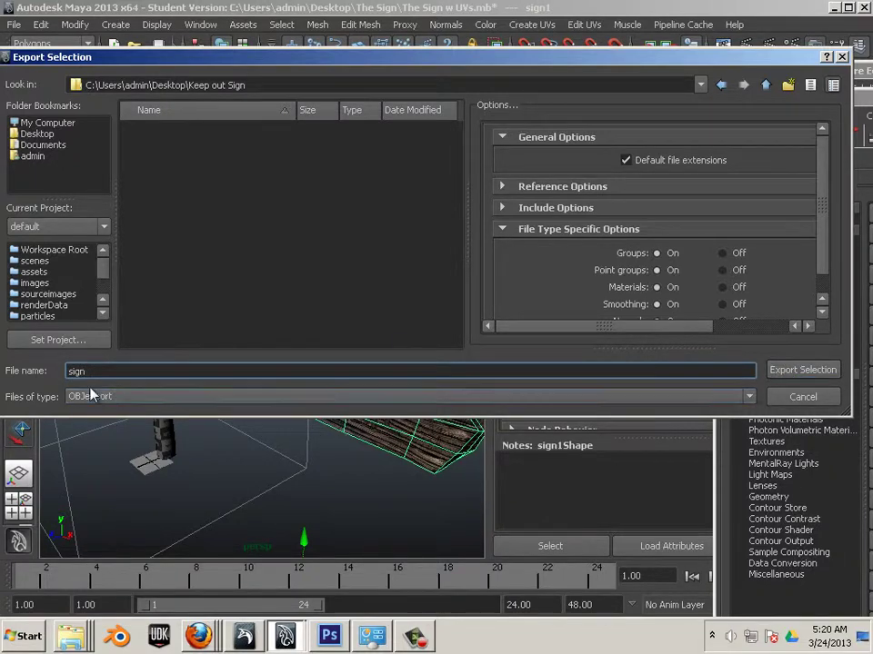
click(777, 369)
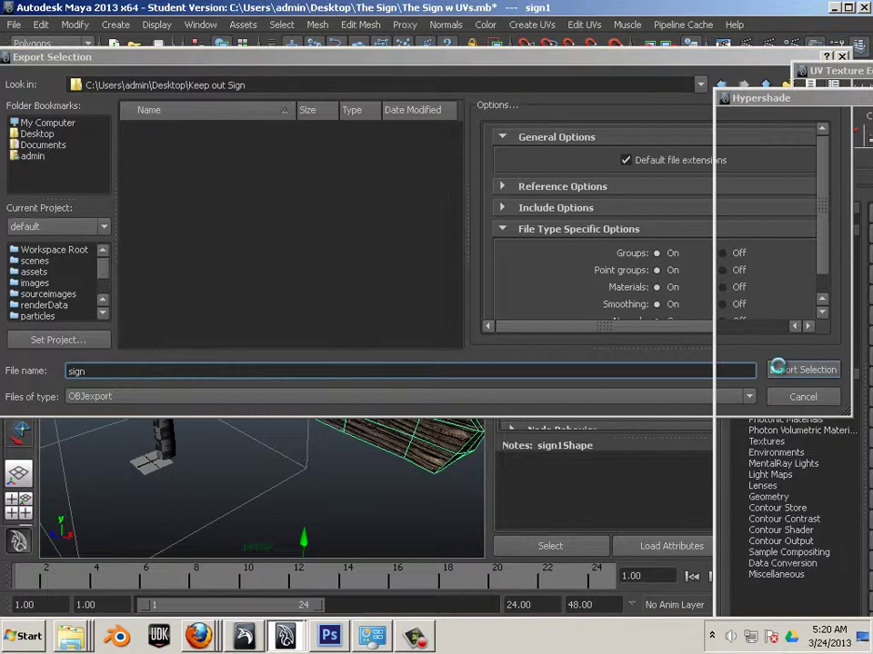
- Check the loading and auto-load settings of objExport.mll in the Plug-in Manager, then close the manager
click(200, 25)
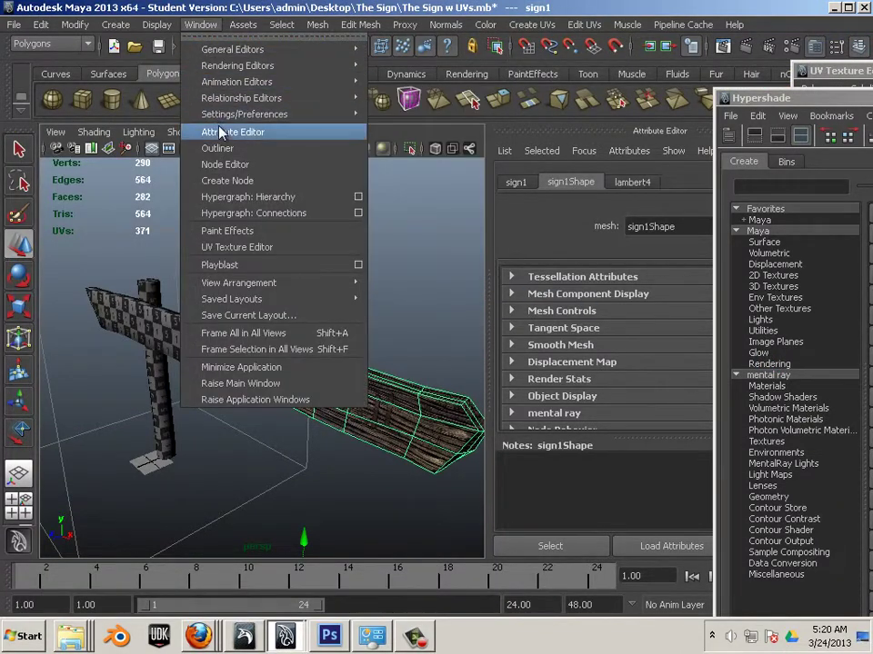
mouse_move(225, 119)
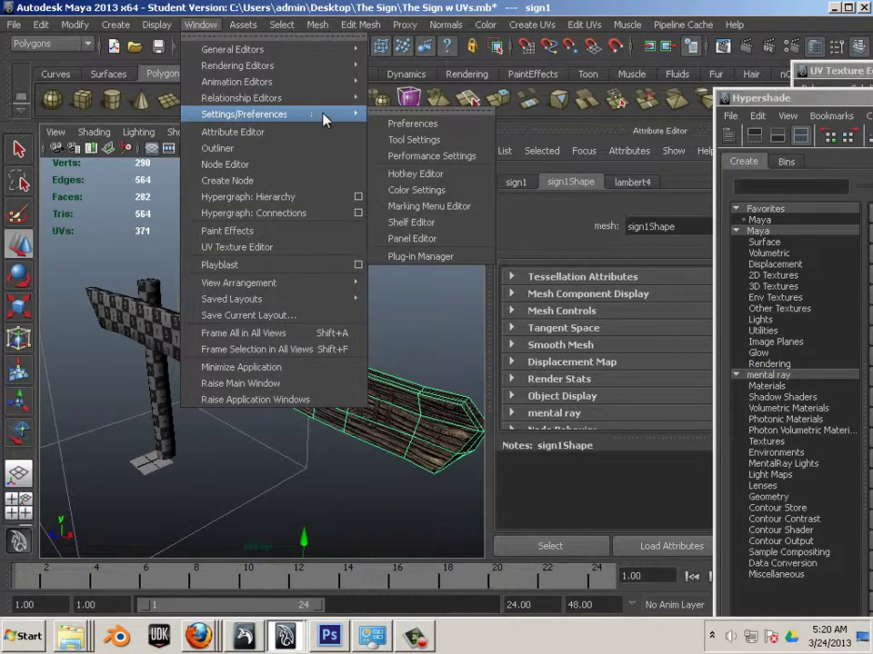
click(397, 258)
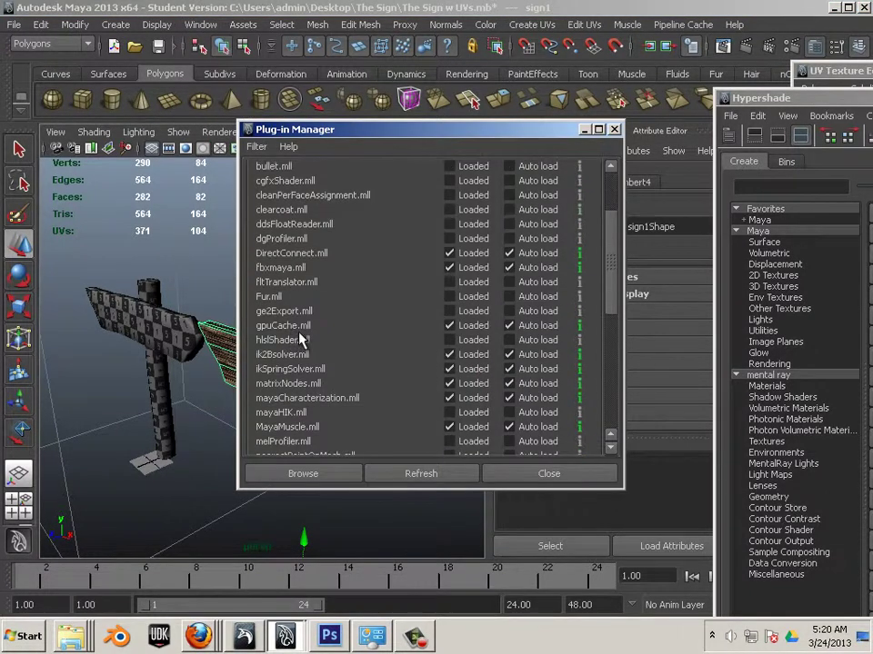
scroll(309, 374, down, 4)
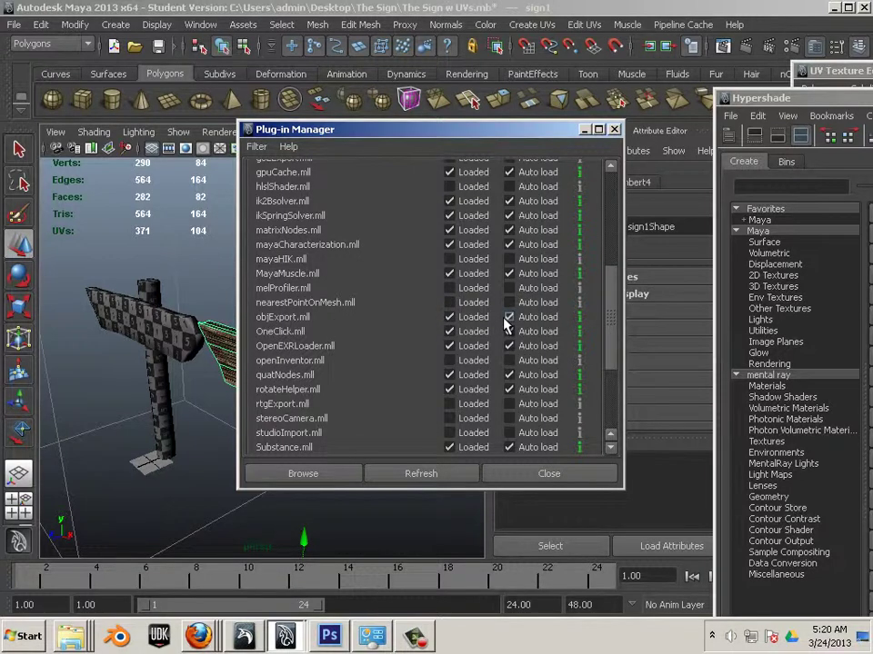
click(615, 133)
key(alt+Tab)
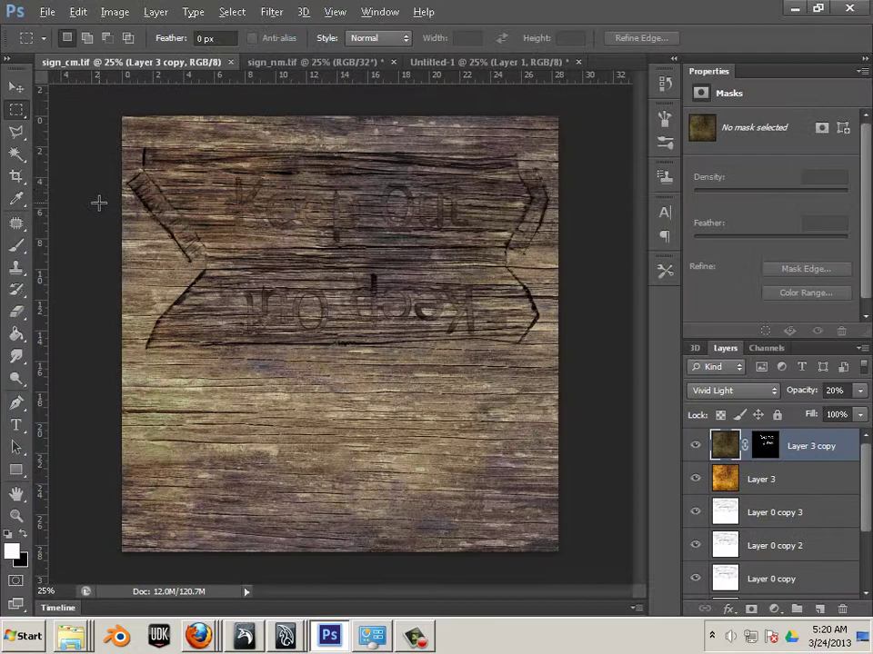
key(alt+Tab)
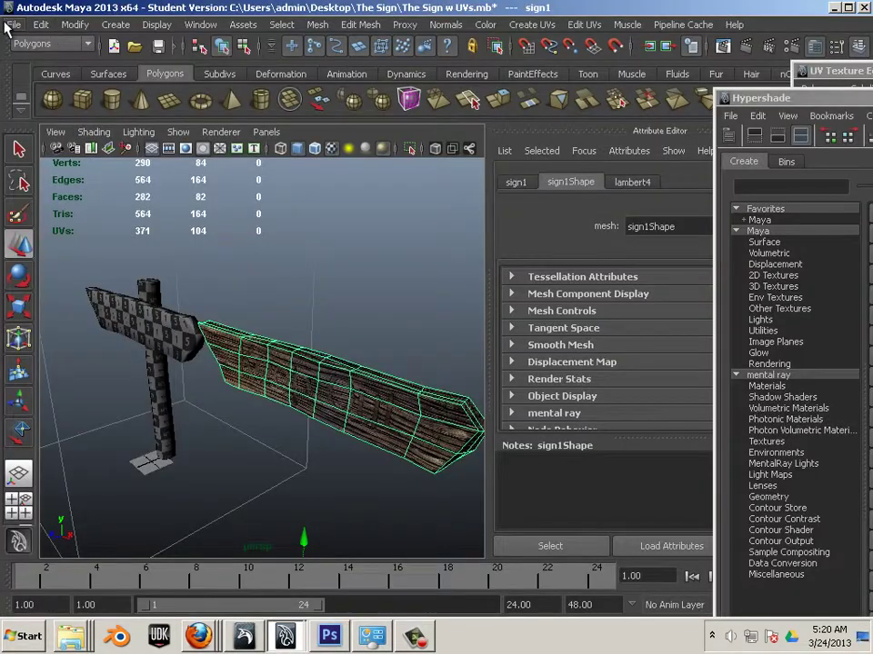
- Start a new empty scene without saving the changes to The Sign w UVs.mb
click(15, 25)
click(38, 37)
click(433, 323)
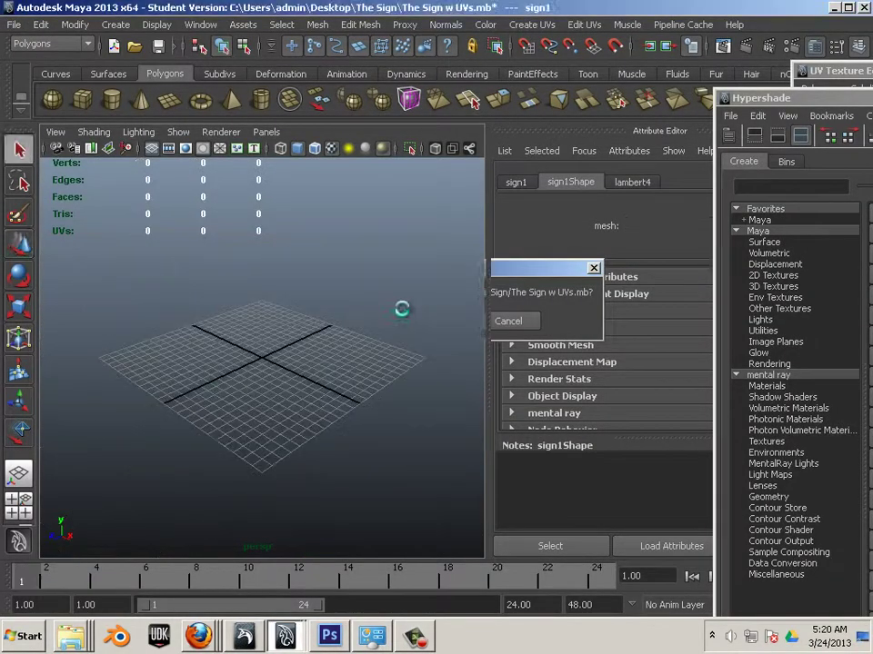
- Import sign.obj from the Keep out Sign folder into the empty scene
click(14, 24)
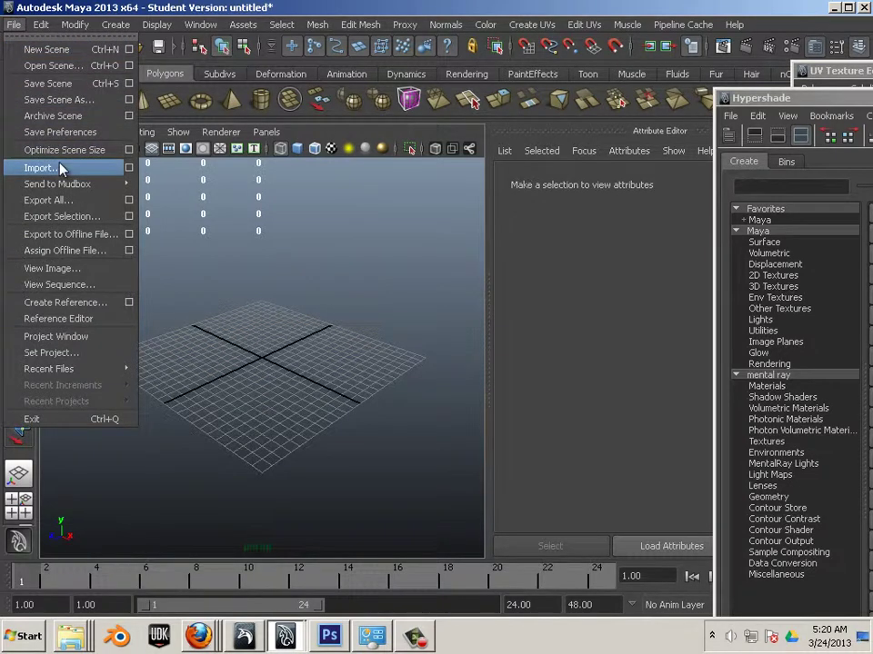
click(60, 167)
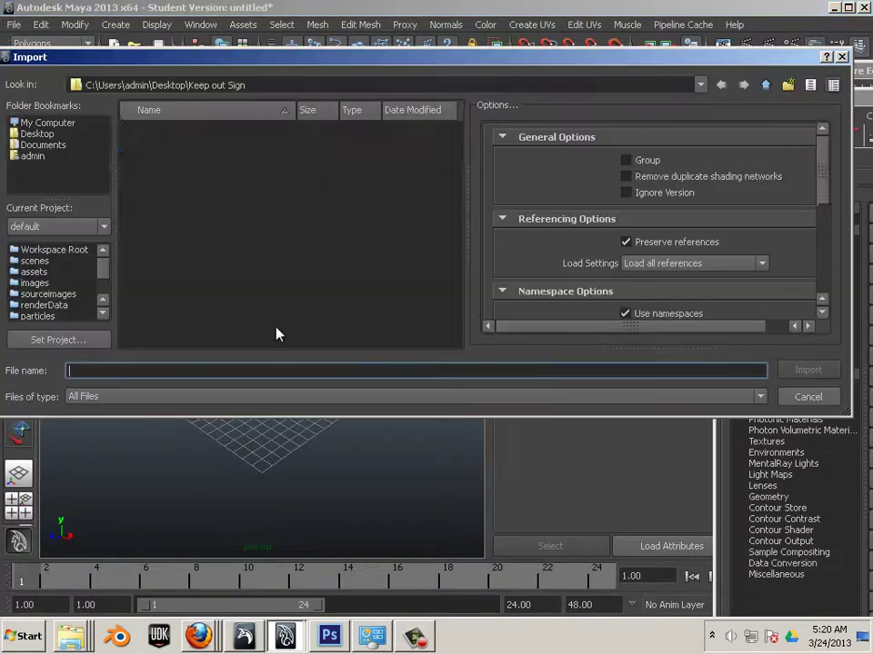
click(200, 289)
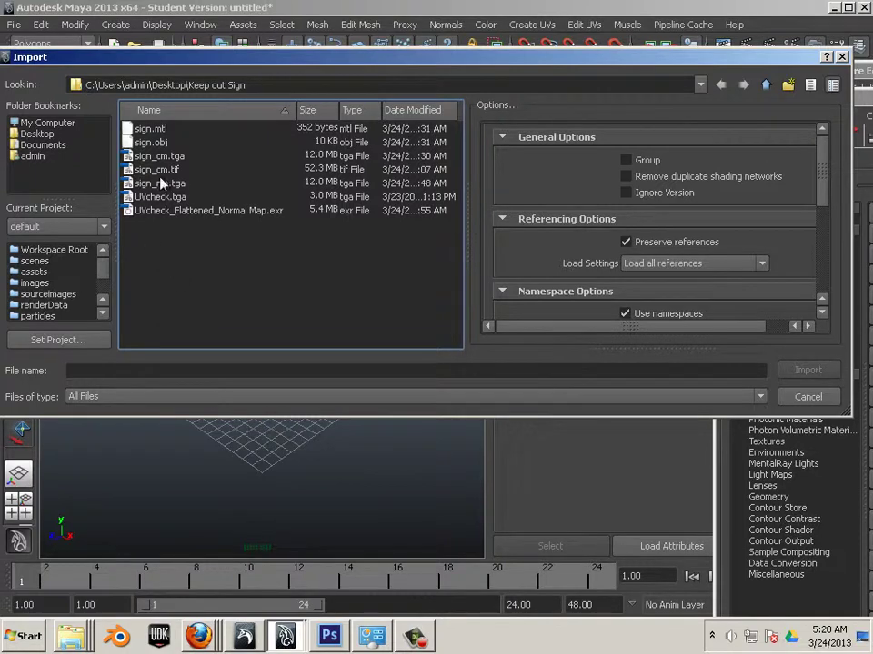
click(150, 143)
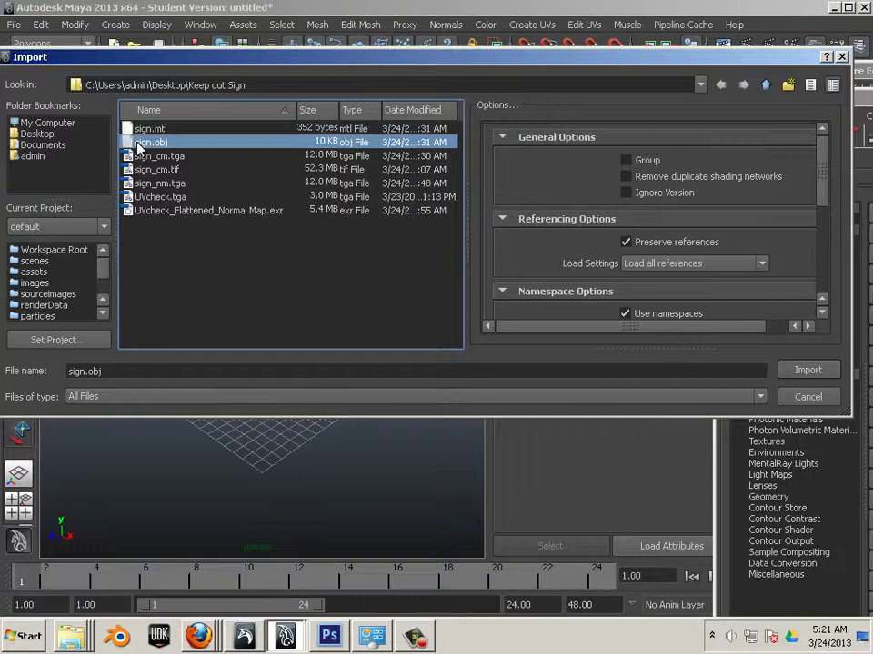
double_click(145, 143)
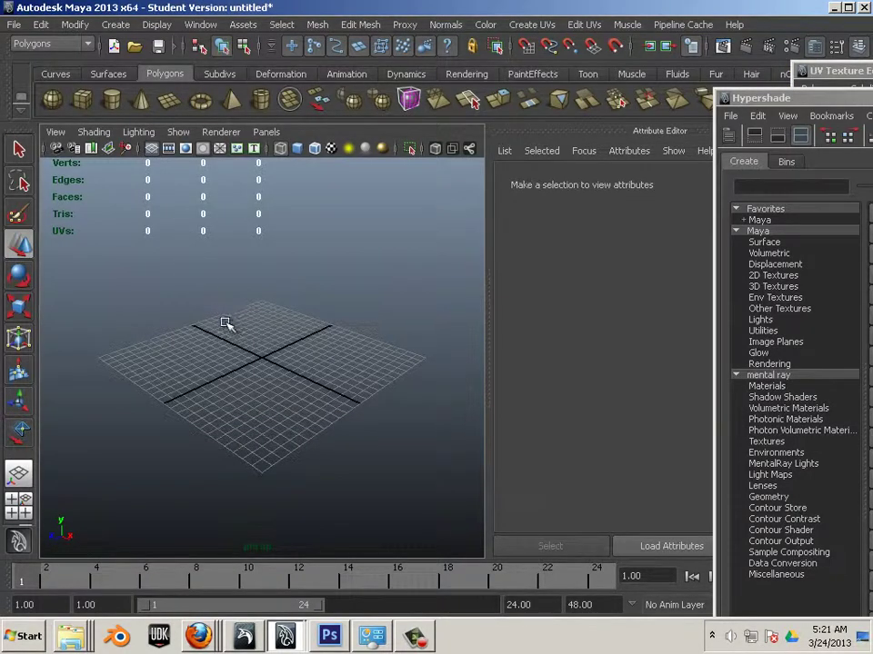
- Examine the imported sign board in wireframe and shaded display from close up, and select it
scroll(229, 328, down, 10)
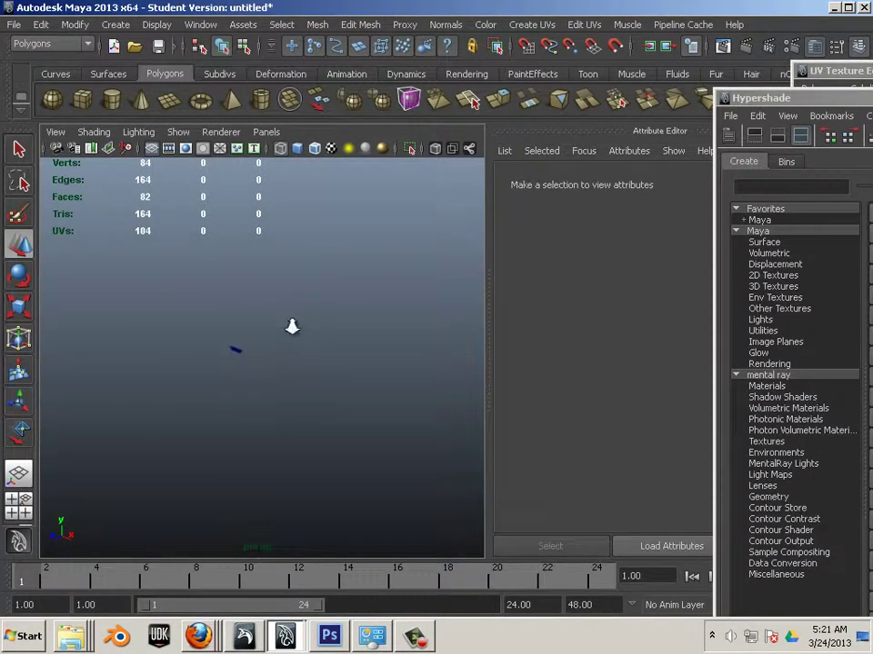
scroll(370, 366, up, 6)
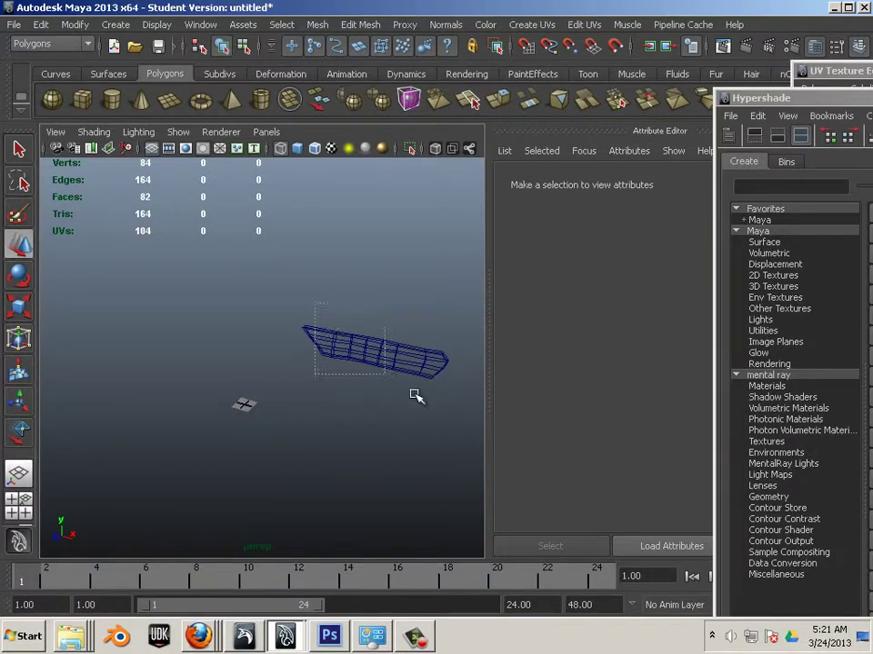
click(380, 365)
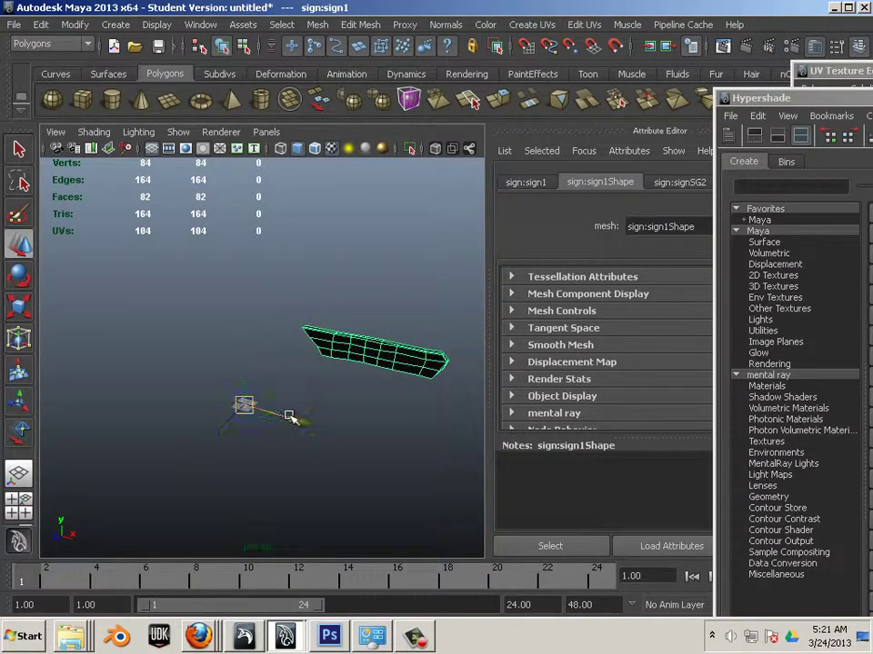
alt+drag(289, 416, 218, 426)
click(214, 425)
scroll(359, 406, up, 5)
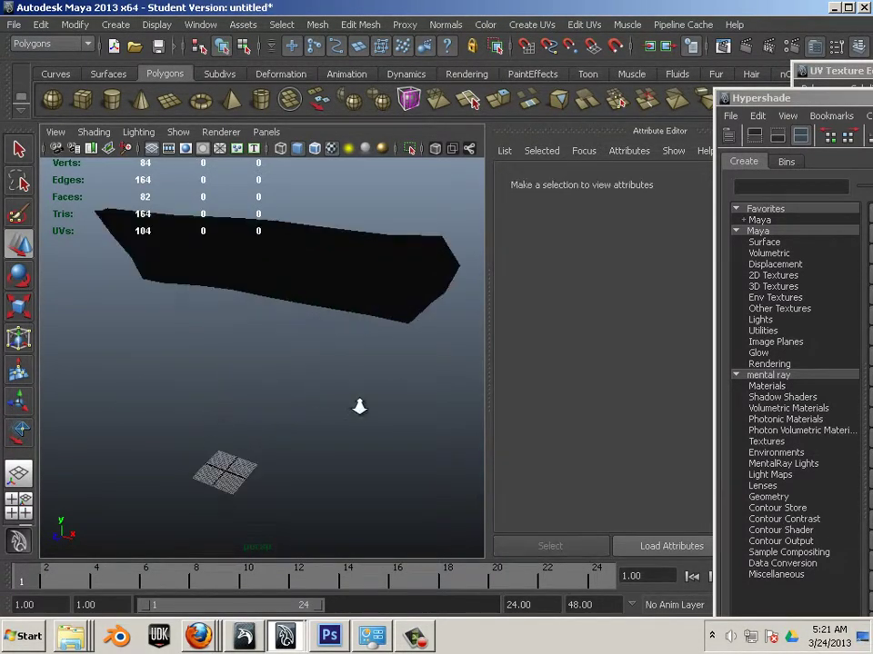
scroll(359, 406, up, 2)
click(304, 283)
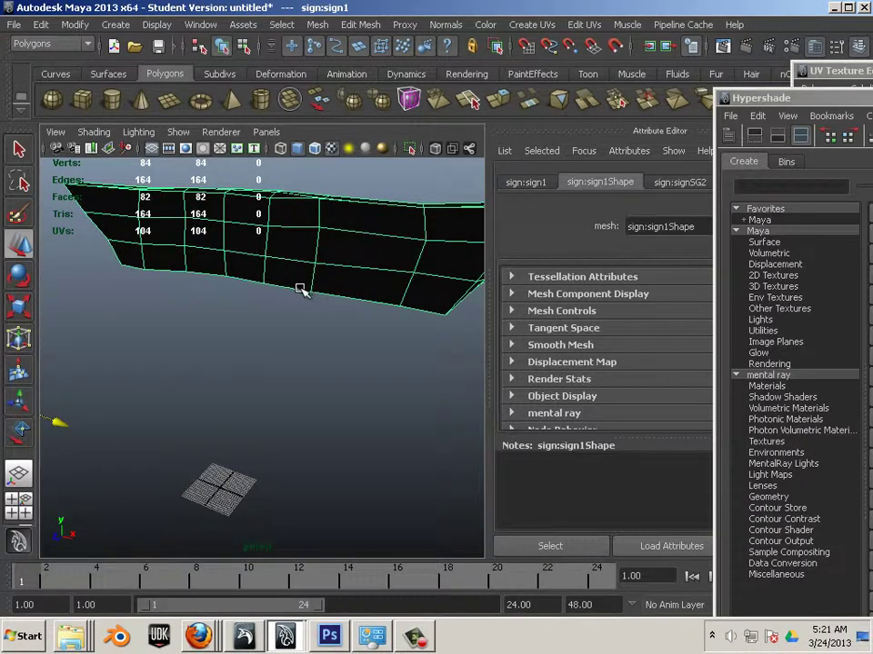
- Delete the imported board's sign:signSG2 lambert material in Hypershade
click(200, 24)
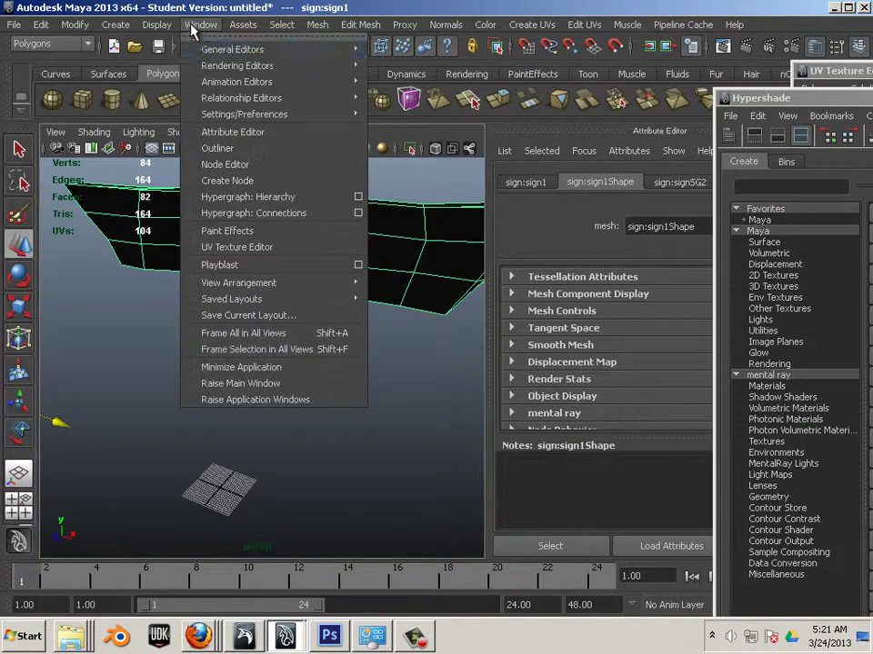
mouse_move(203, 65)
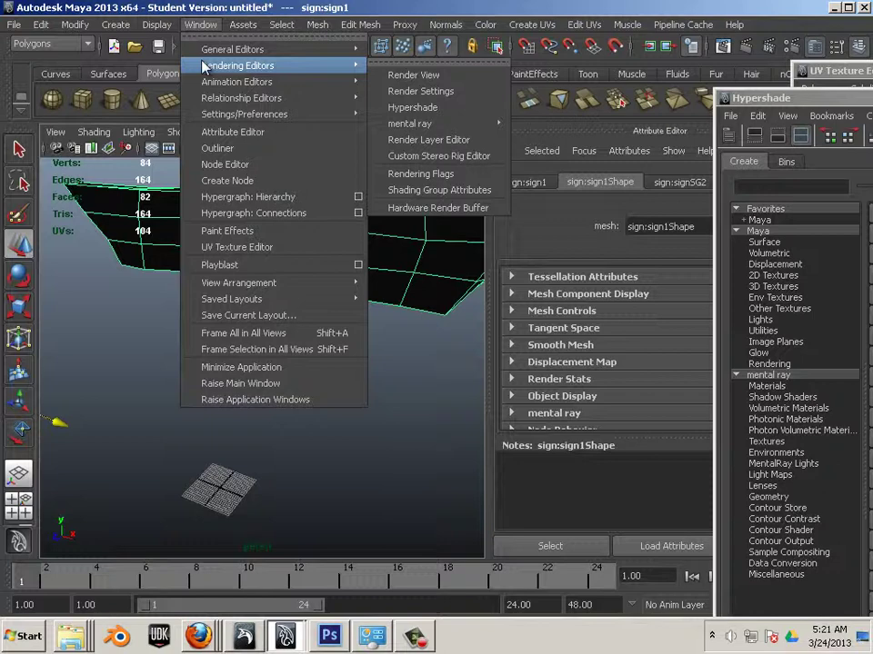
click(424, 108)
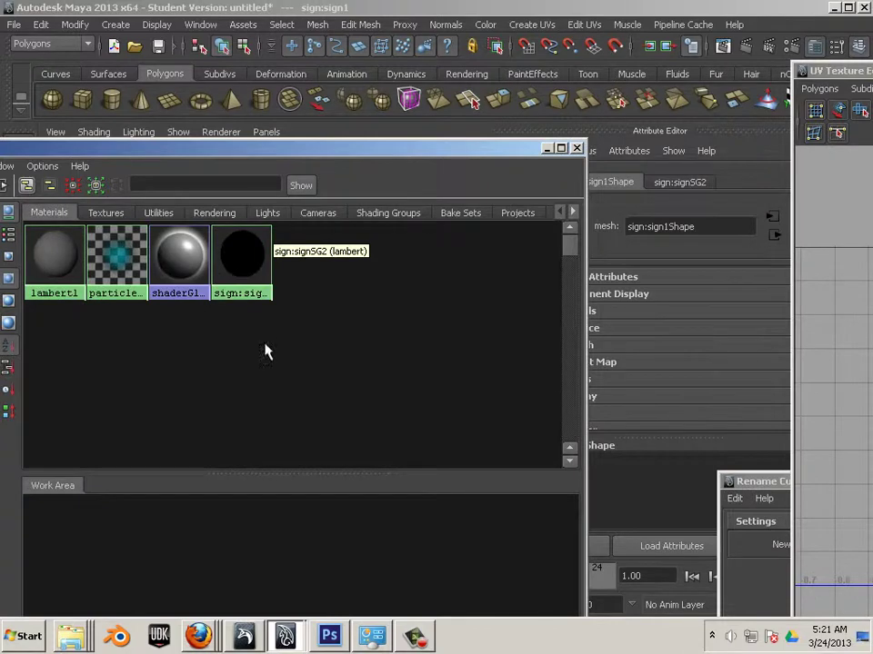
click(228, 235)
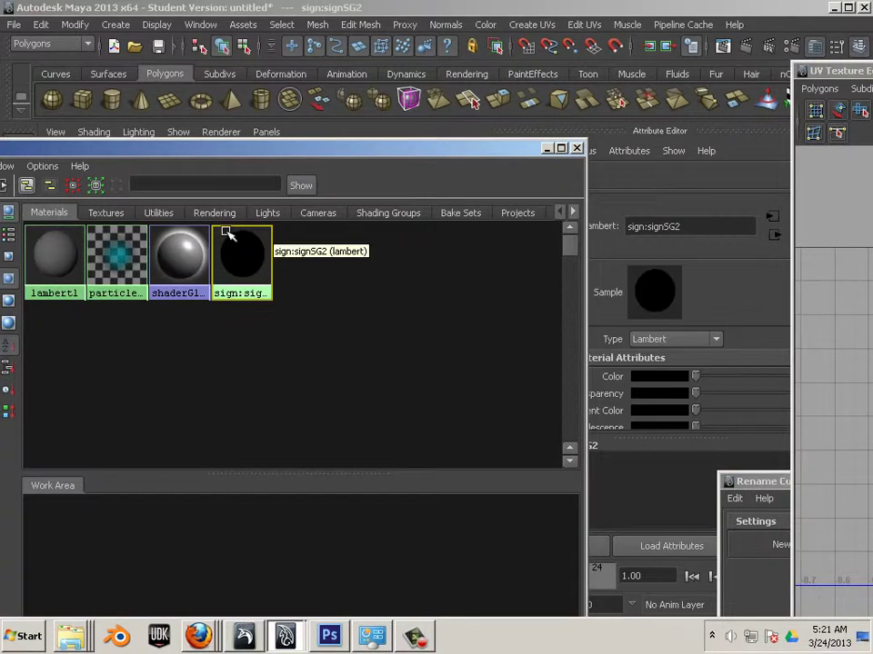
key(Delete)
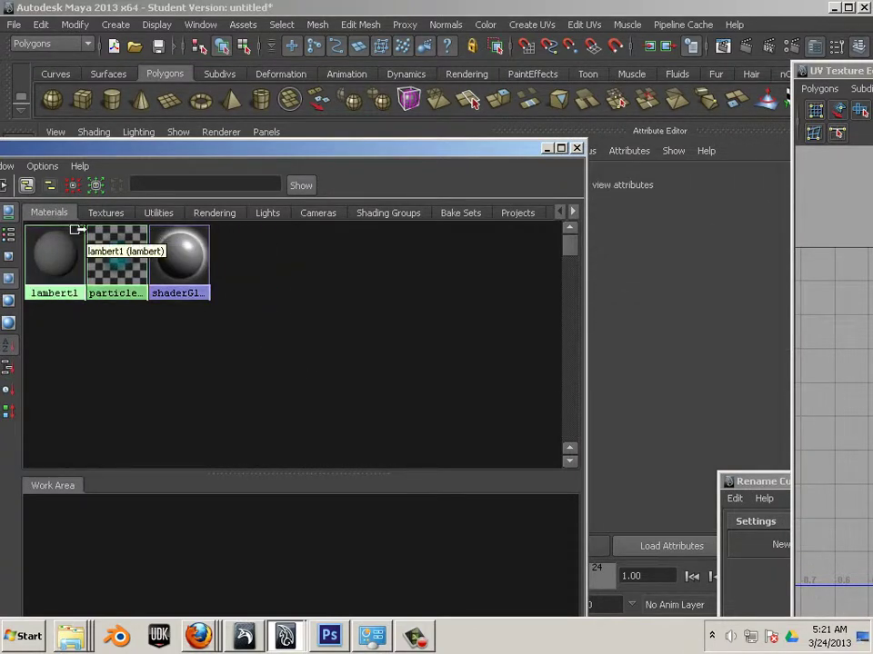
- Bring the Targa files sign_nm and sign_cm from the desktop's Keep out Sign folder into Hypershade as file textures
click(106, 212)
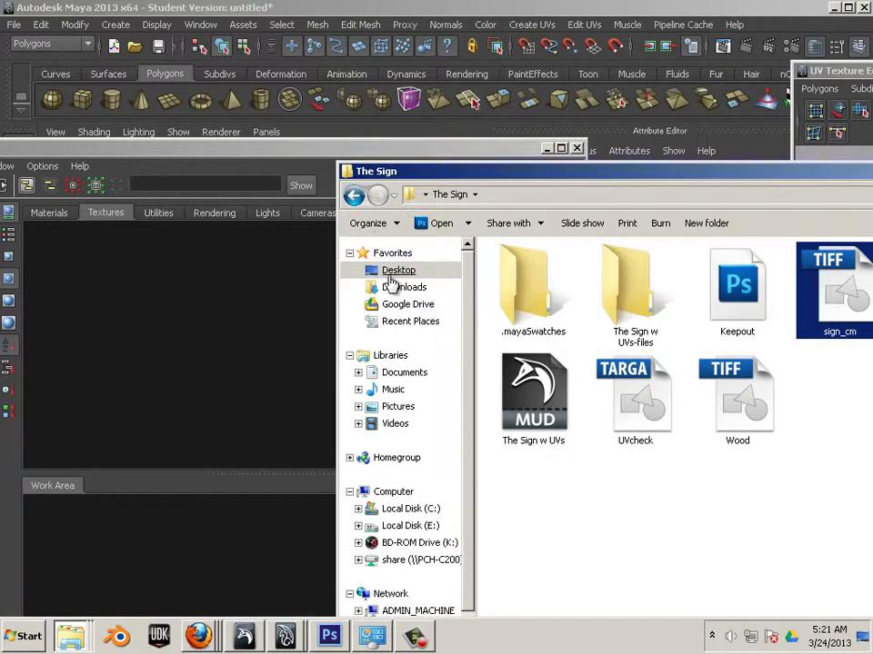
click(354, 197)
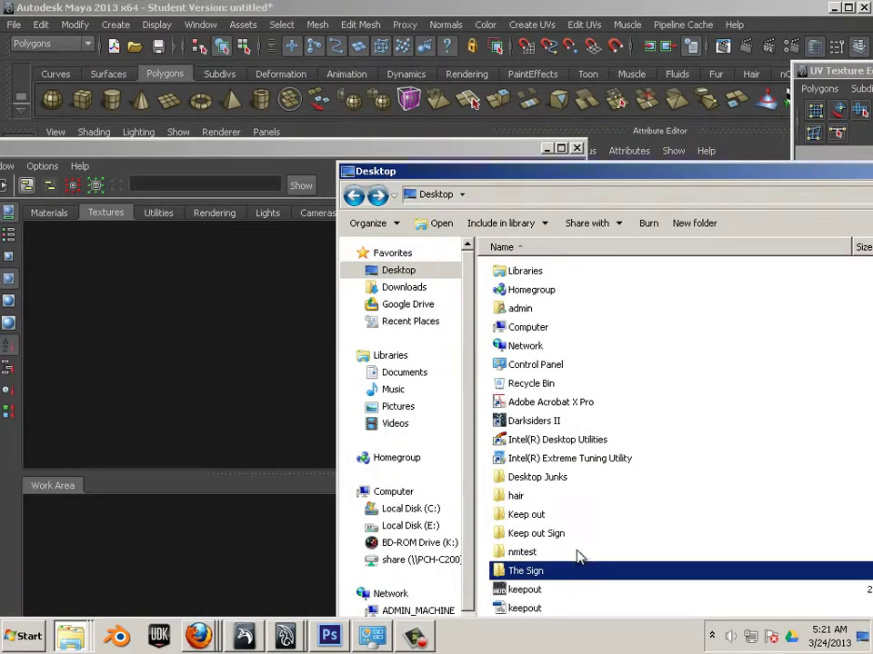
double_click(557, 536)
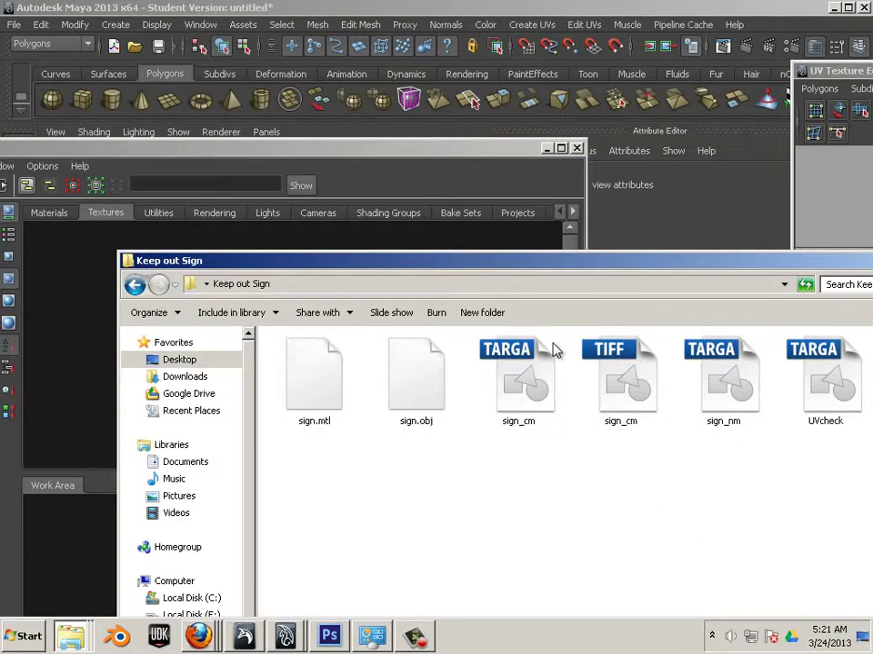
click(708, 416)
drag(732, 266, 579, 354)
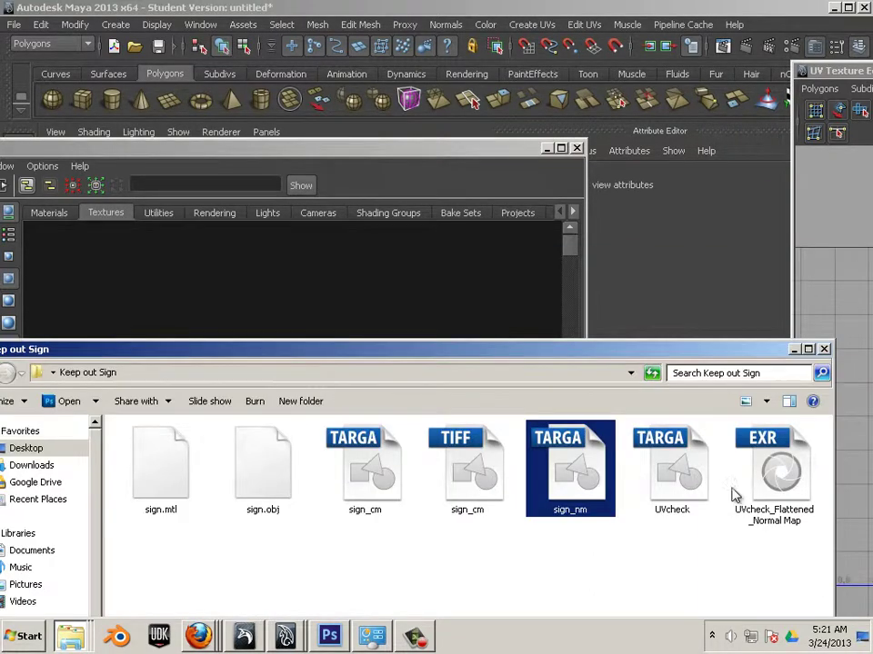
drag(610, 500, 298, 332)
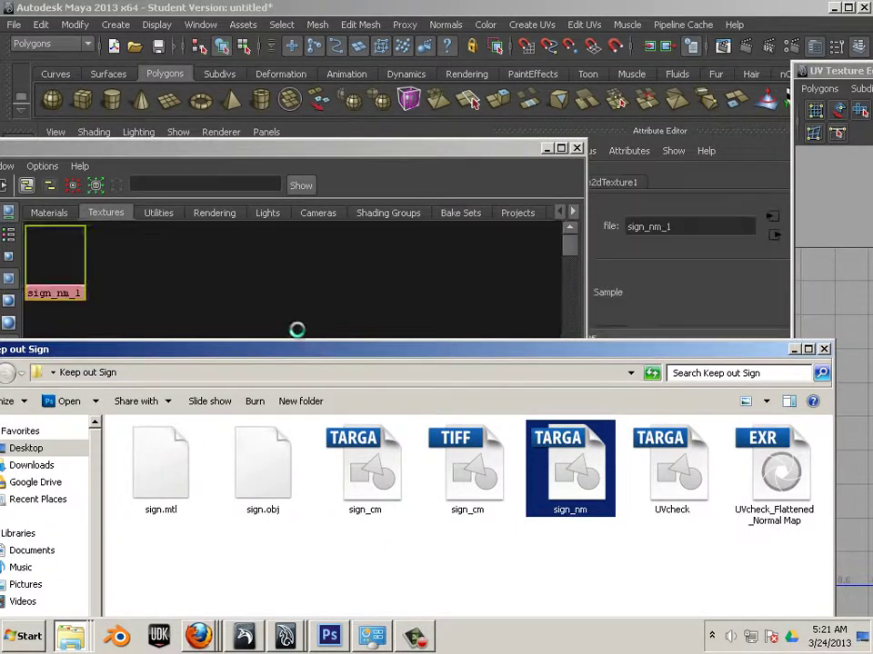
drag(365, 468, 218, 322)
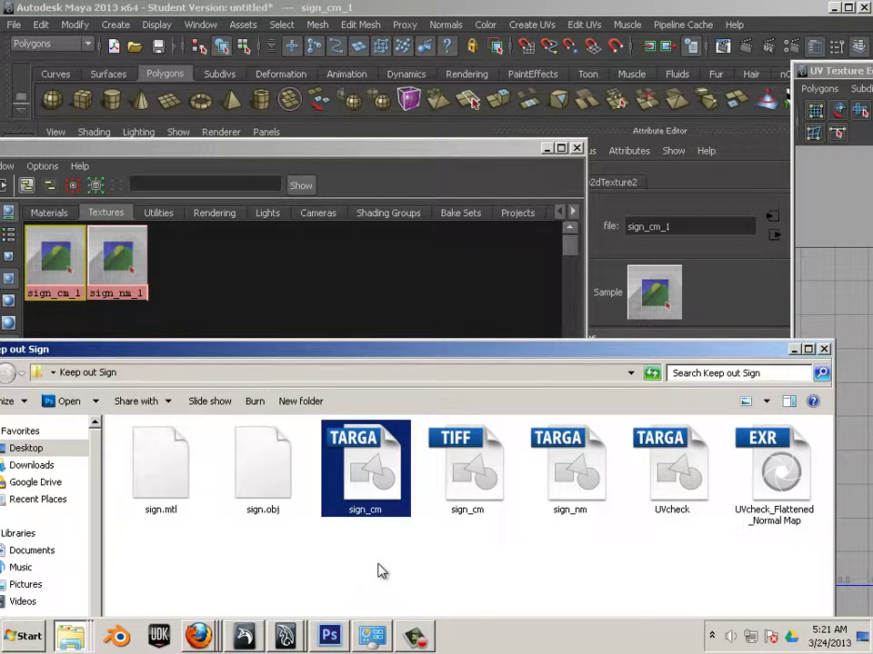
- Delete the sign_cm TIFF, the UVcheck Targa and the UVcheck_Flattened_Normal Map EXR from the Keep out Sign folder
click(480, 504)
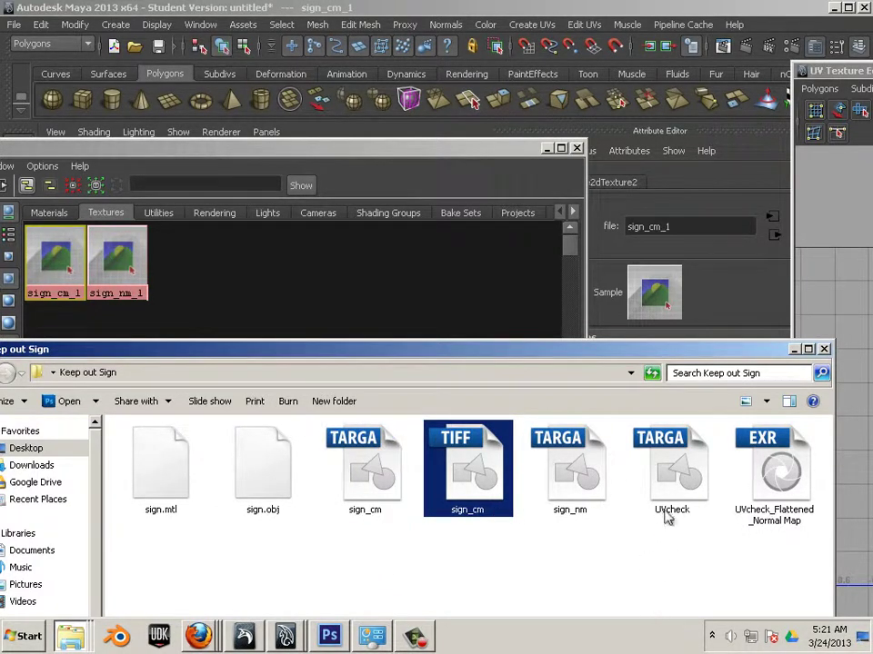
ctrl+click(700, 491)
ctrl+click(734, 520)
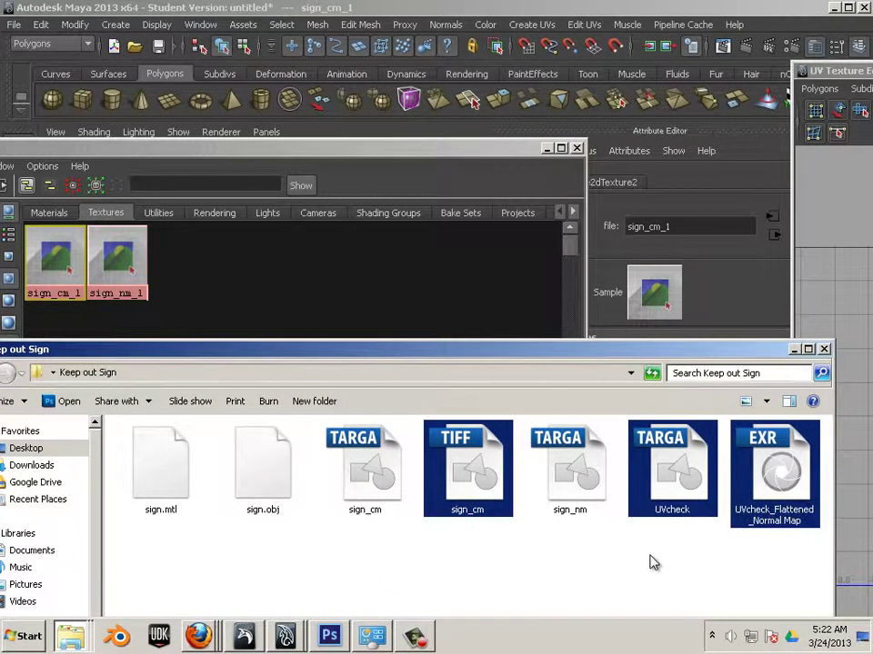
key(Delete)
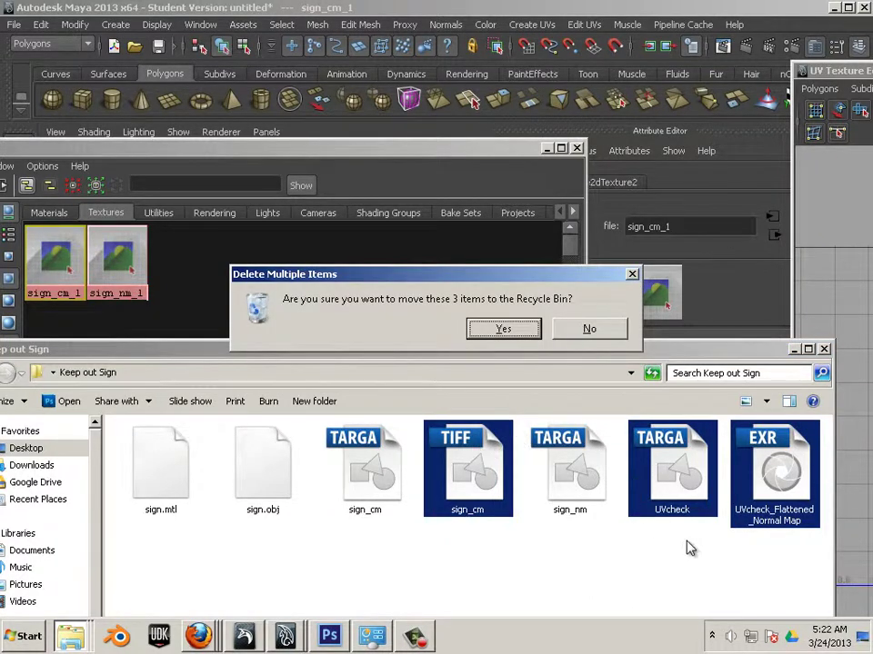
click(503, 329)
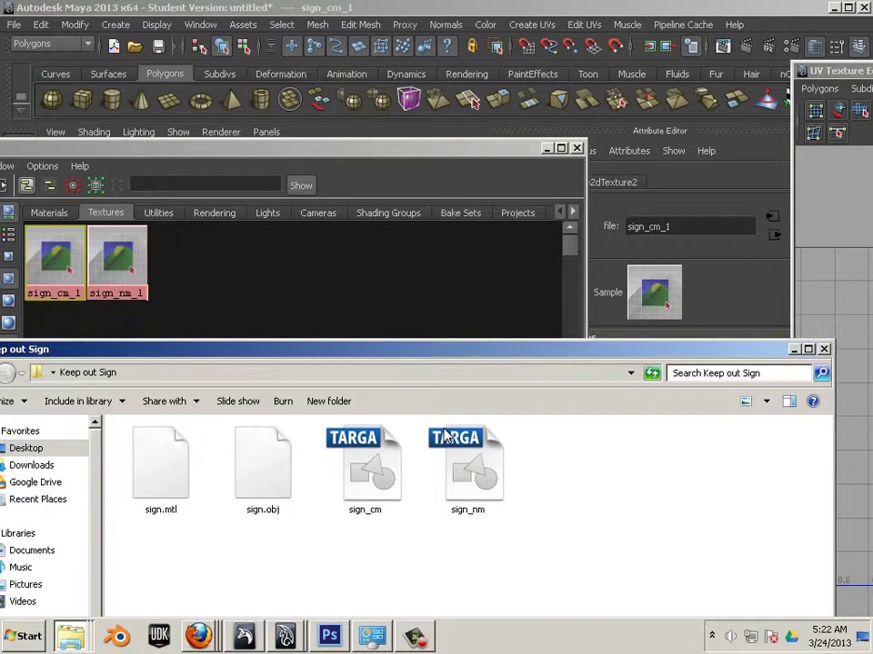
- Refresh the sample swatches of the sign_cm_1 and sign_nm_1 textures so they preview their images
drag(404, 482, 648, 297)
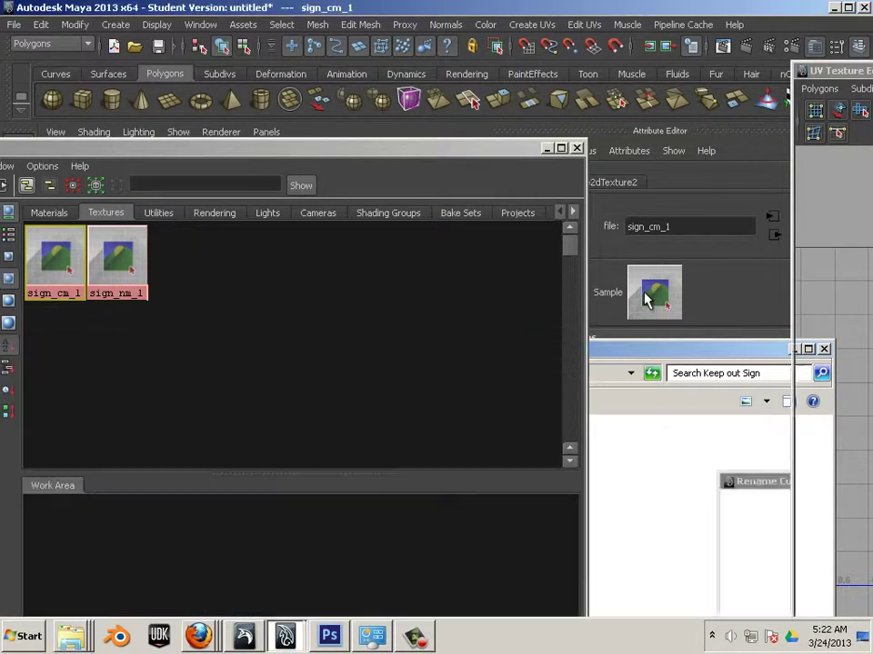
click(96, 236)
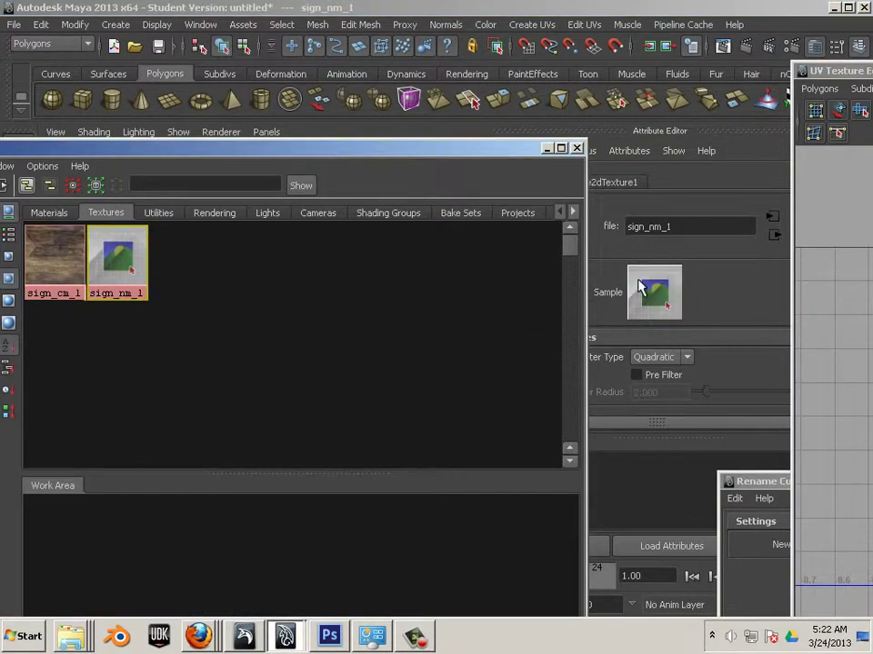
drag(215, 152, 743, 234)
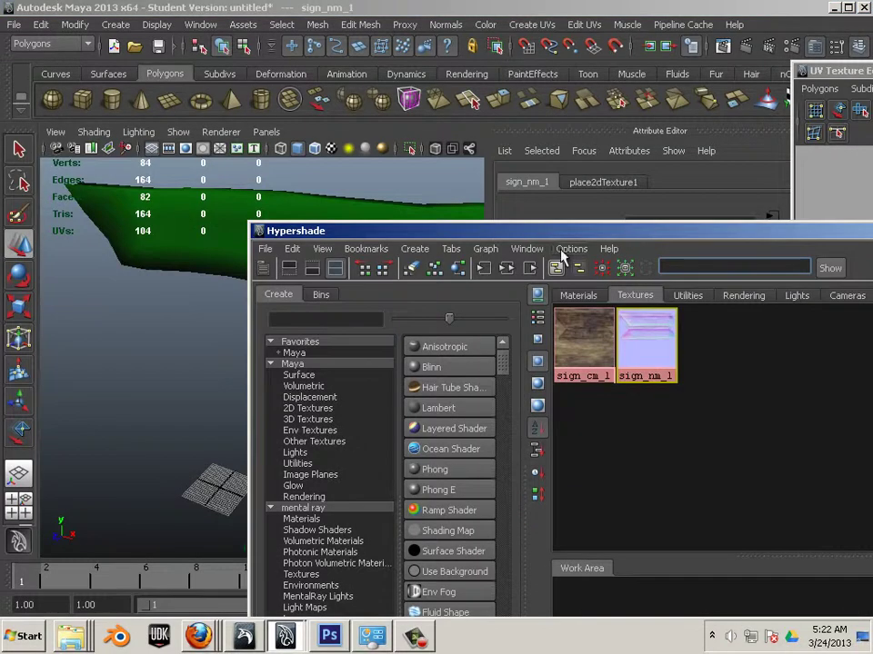
- Create a Lambert material in Hypershade and separate it from the default render layer node in the work area
drag(458, 235, 507, 128)
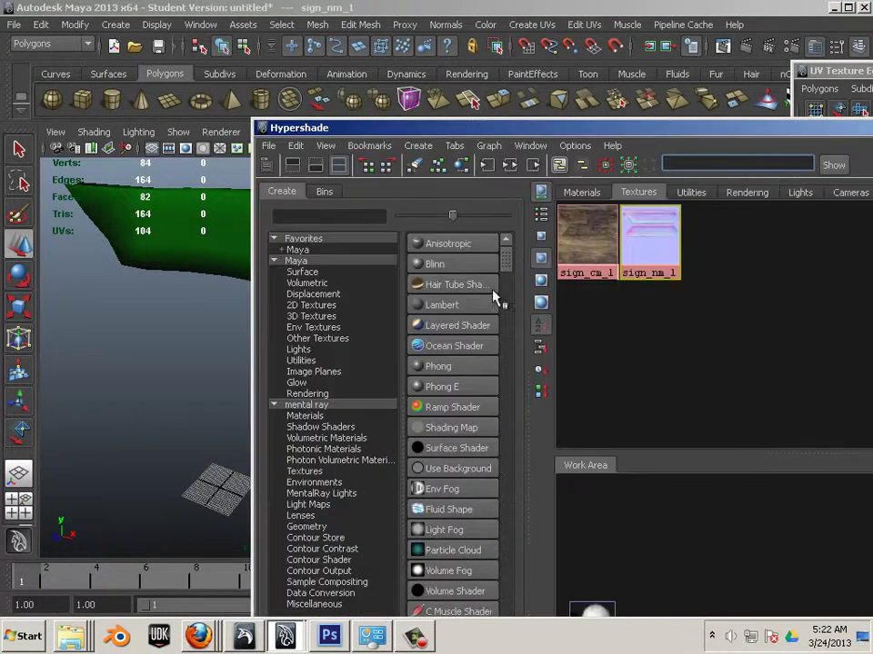
click(446, 304)
click(421, 306)
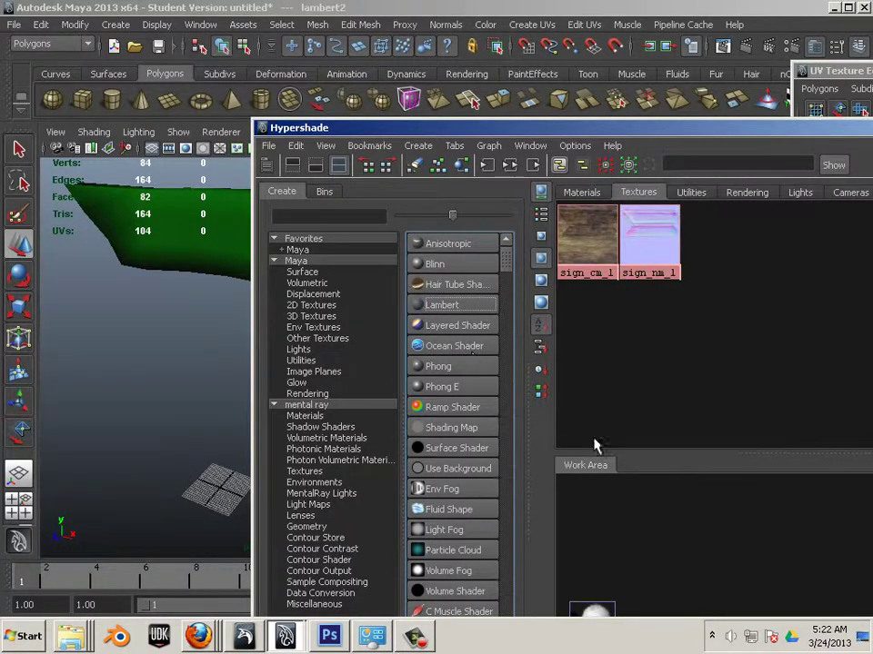
drag(572, 128, 435, 42)
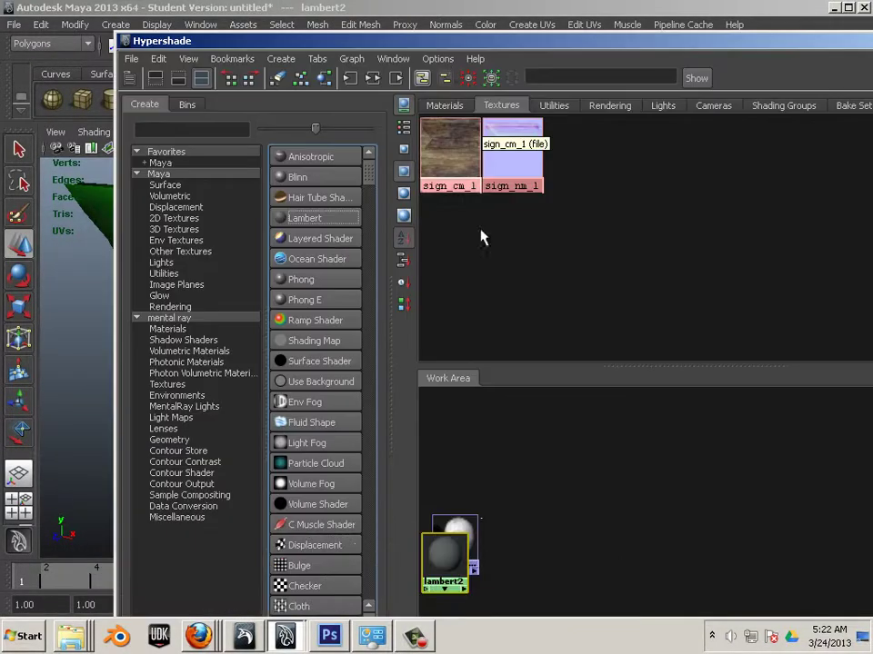
drag(452, 538, 569, 469)
click(459, 534)
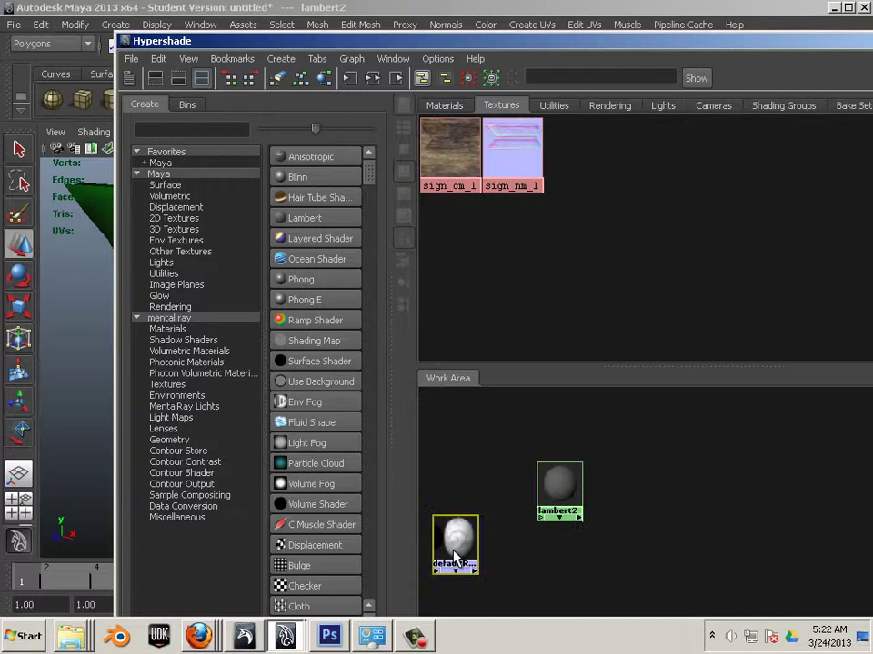
drag(458, 535, 477, 420)
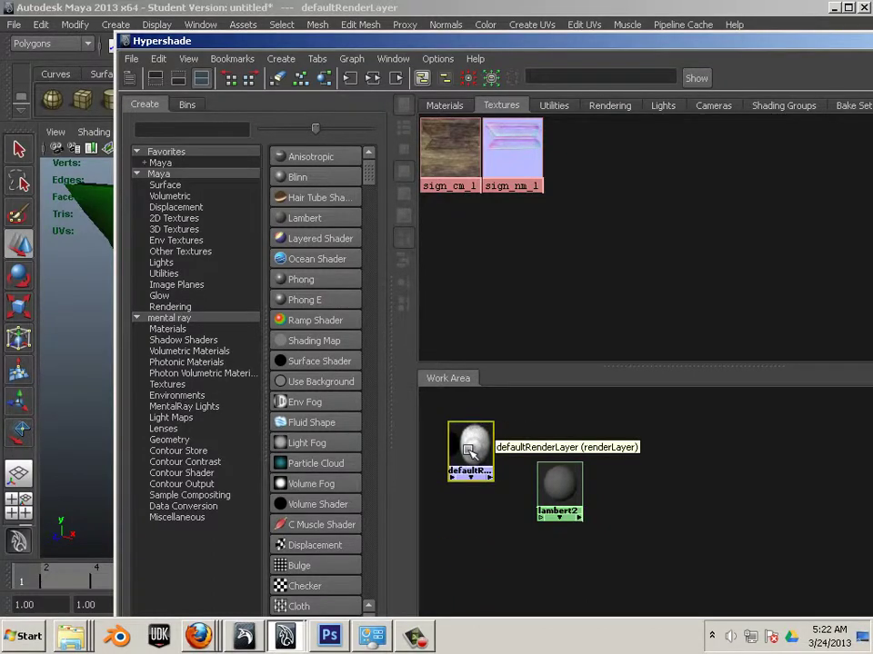
- Rename the new Lambert material Keepout
click(445, 105)
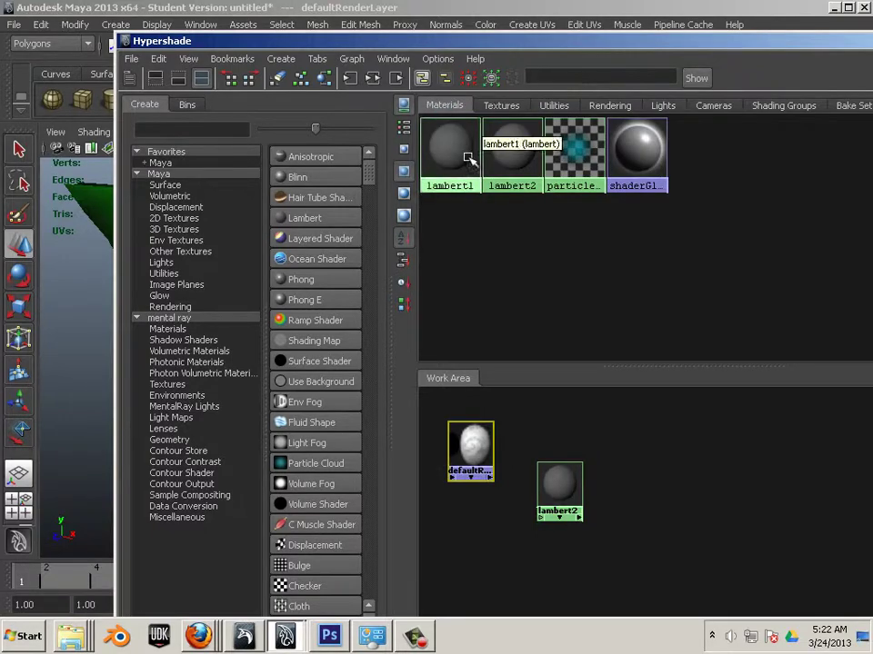
click(512, 151)
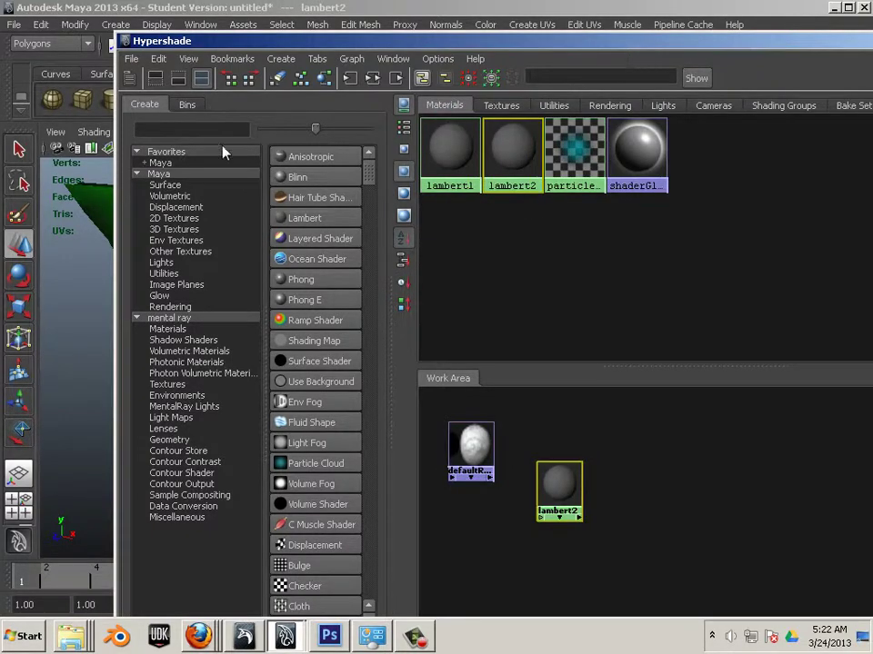
drag(546, 41, 117, 154)
double_click(650, 226)
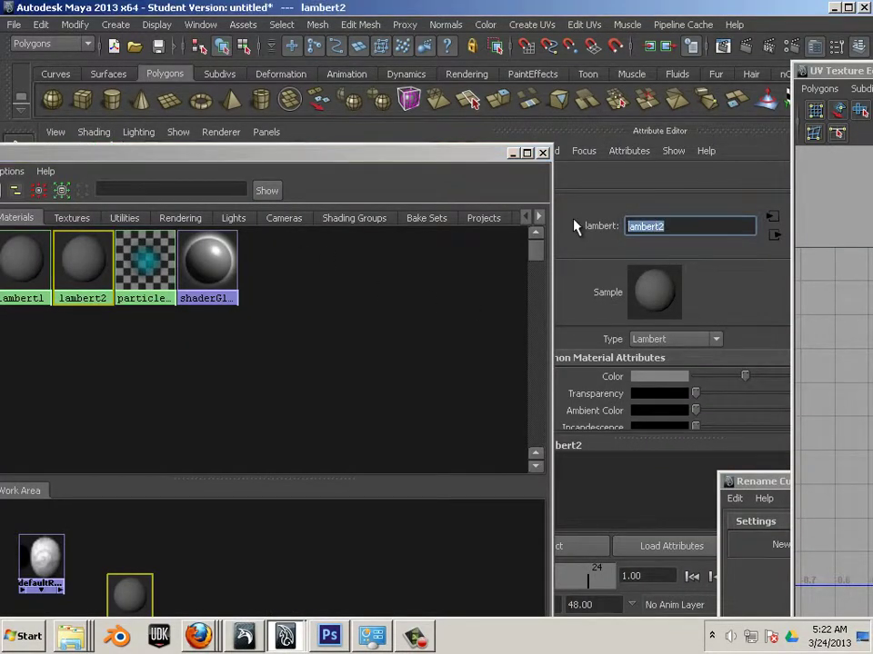
text(Keepout)
key(Return)
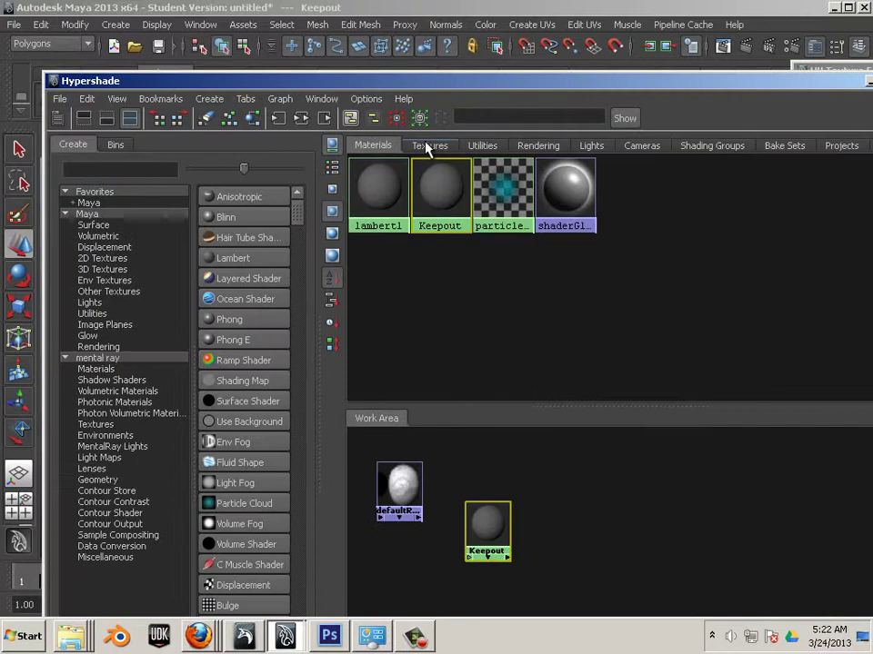
- Connect the sign_cm_1 texture to the Keepout material's color and place its node beside the material
click(427, 146)
middle_drag(442, 406, 486, 534)
click(545, 418)
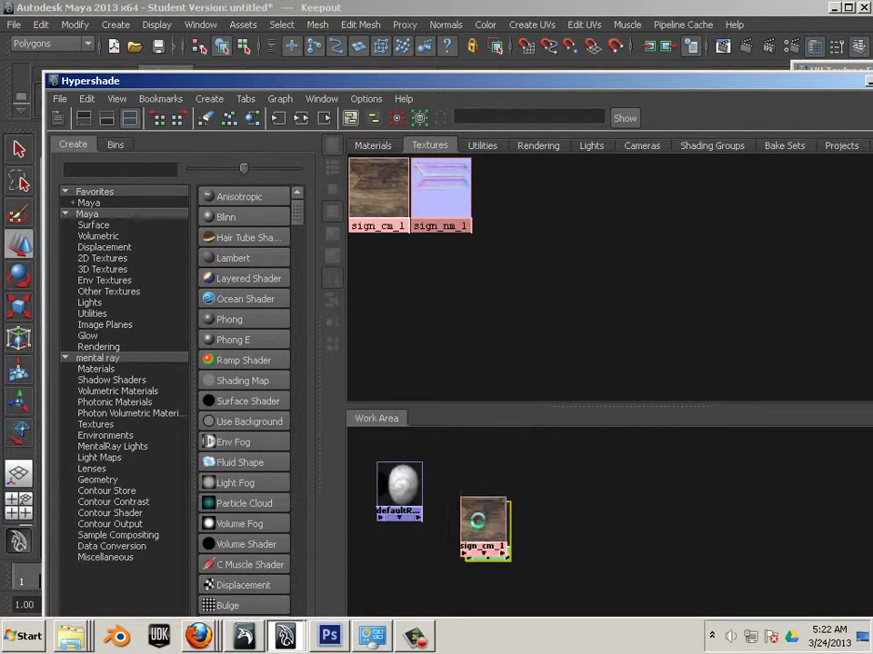
drag(486, 528, 575, 509)
- Connect the sign_nm_1 texture to Keepout as its bump map, used as Tangent Space Normals
middle_drag(449, 228, 504, 514)
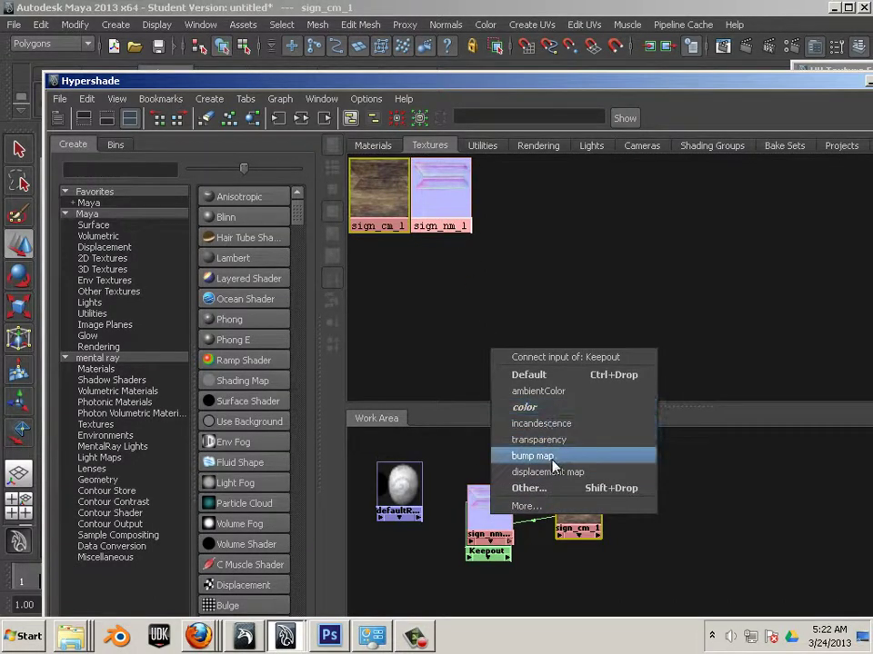
click(526, 455)
drag(493, 511, 537, 459)
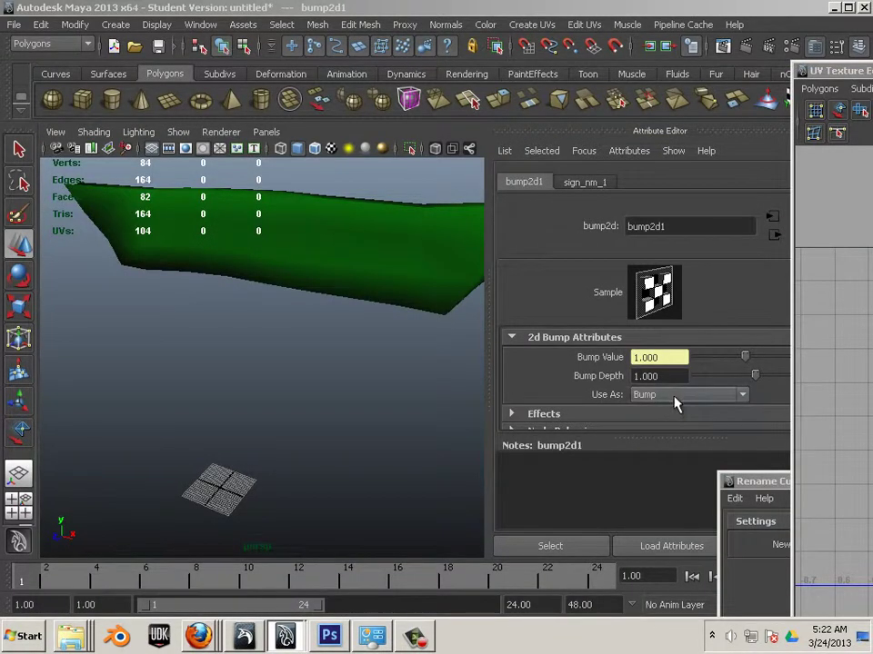
click(674, 398)
click(678, 421)
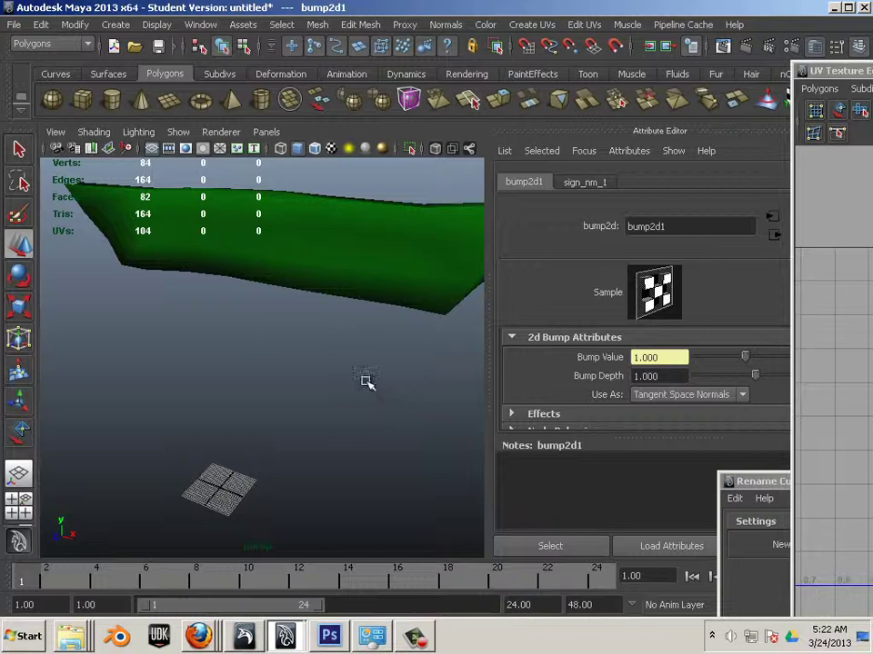
- Assign the Keepout material to the imported sign board and clear Hypershade away from the viewport
click(292, 271)
alt+middle_drag(293, 300, 347, 411)
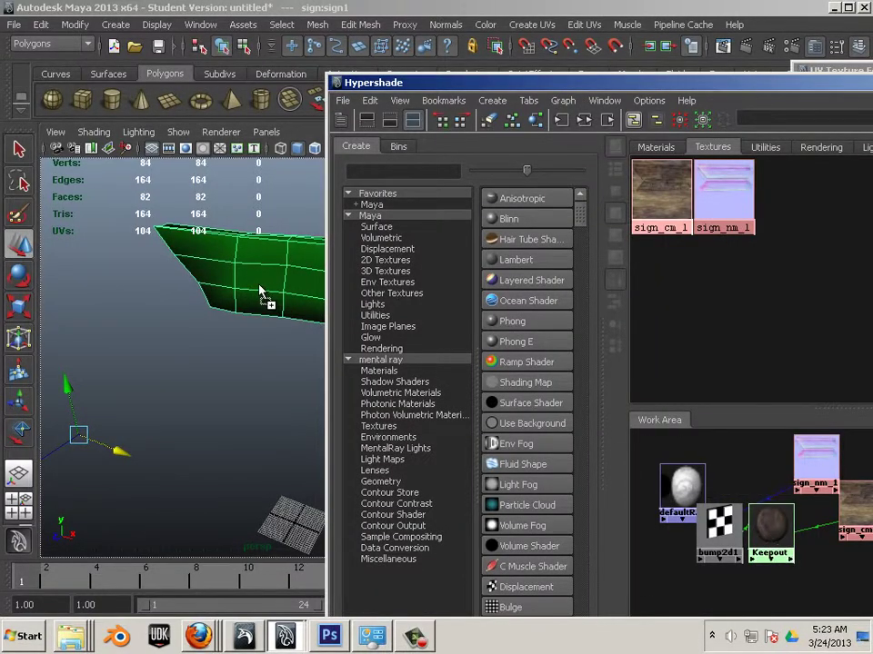
drag(349, 80, 771, 273)
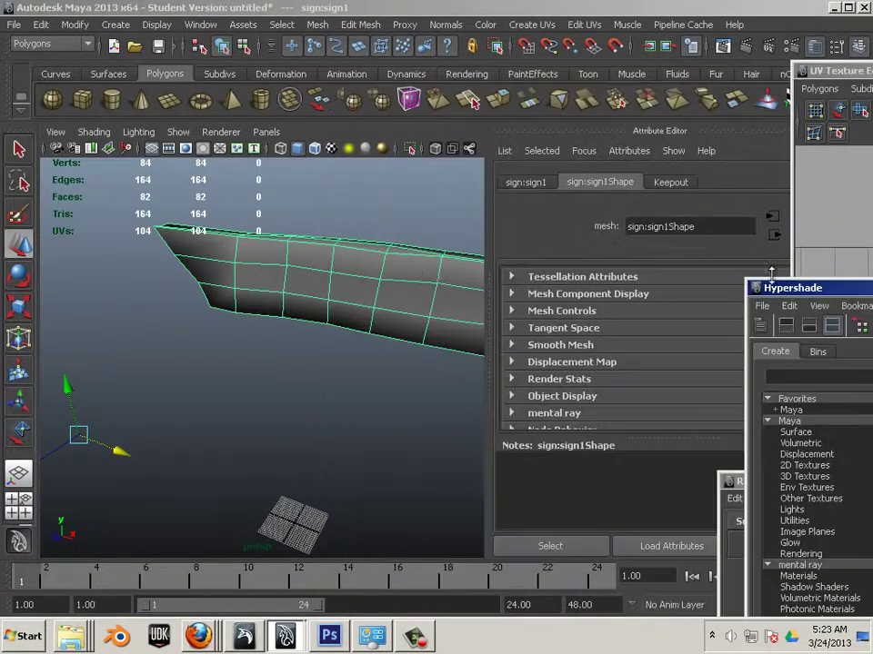
- Turn on textured display, deselect the sign board and view its lettering from close up
key(6)
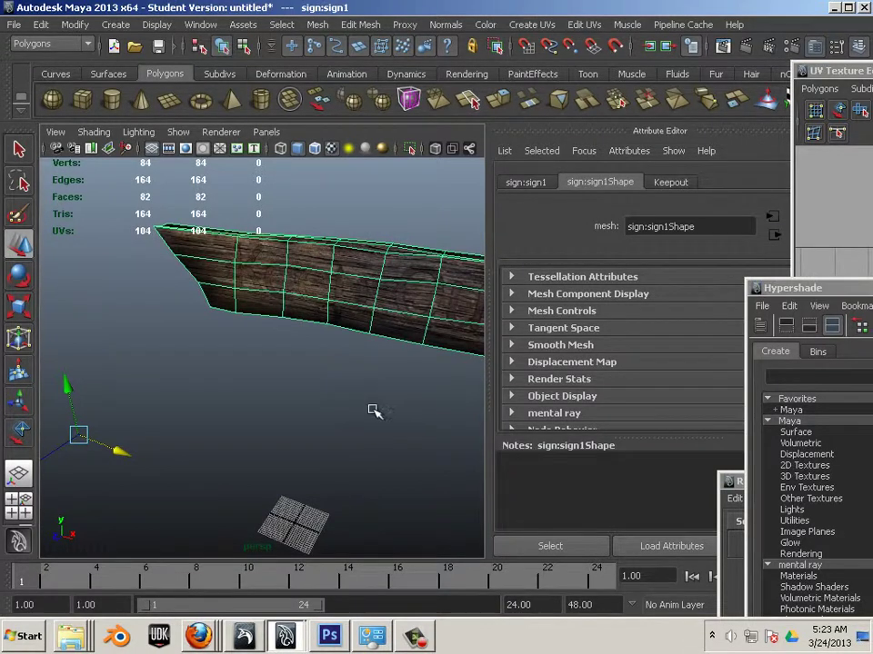
click(372, 411)
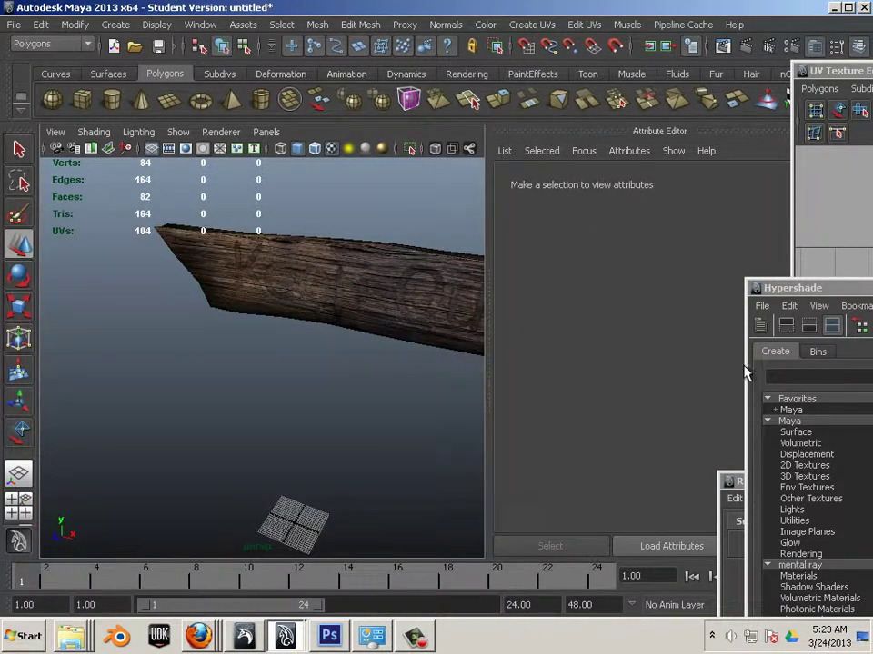
alt+drag(380, 409, 245, 450)
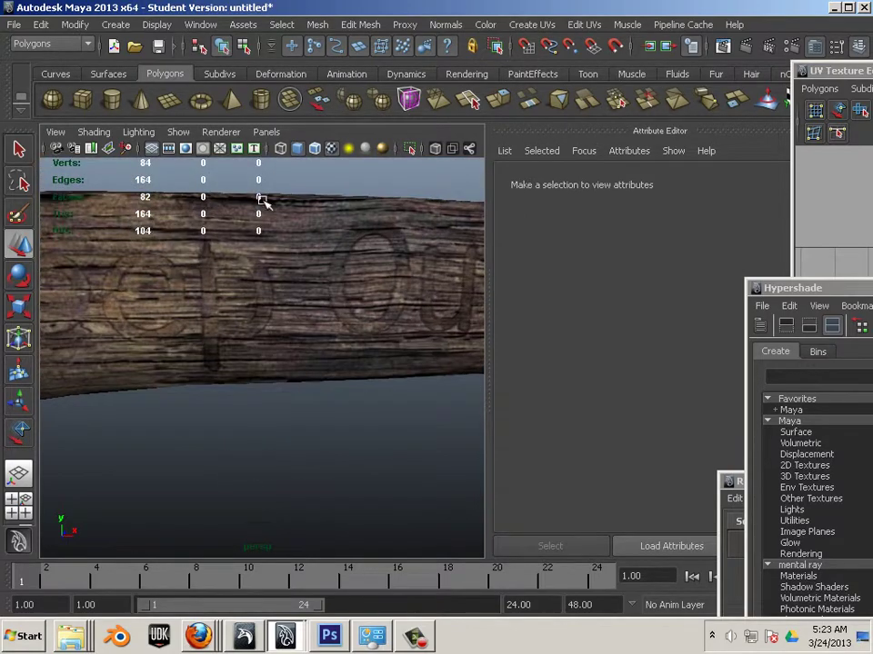
- Switch the viewport to High Quality Rendering and examine the board's normal-mapped surface from several angles
click(223, 132)
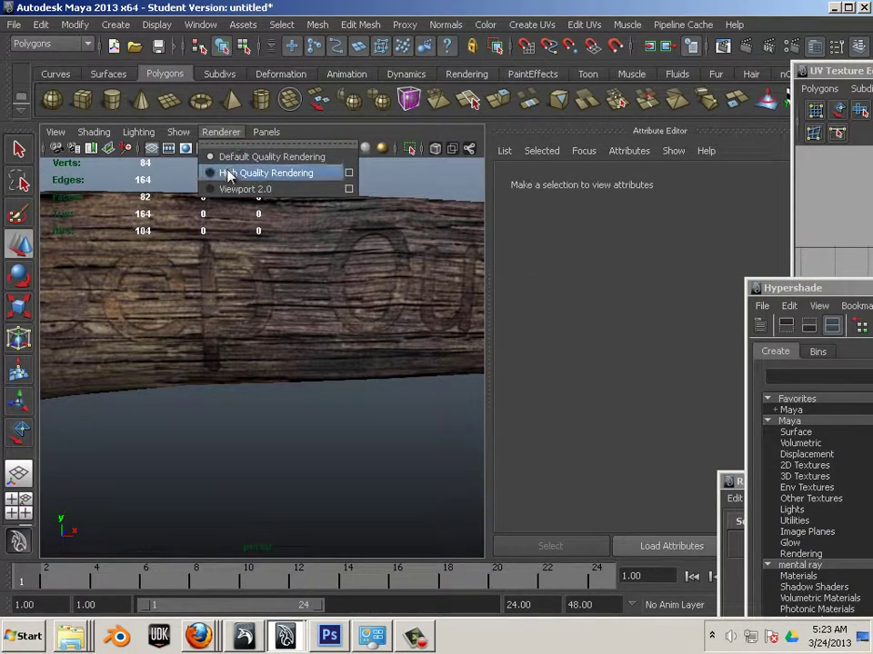
click(227, 173)
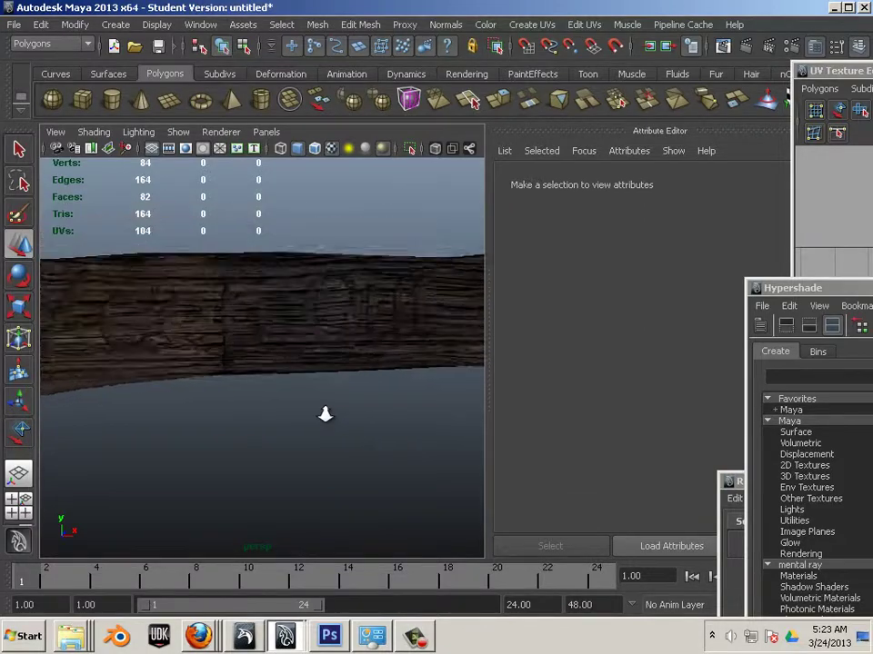
mouse_move(326, 414)
alt+mouse_down()
mouse_move(271, 421)
mouse_move(329, 440)
mouse_move(349, 431)
mouse_move(169, 413)
mouse_move(322, 435)
mouse_move(329, 428)
alt+mouse_up()
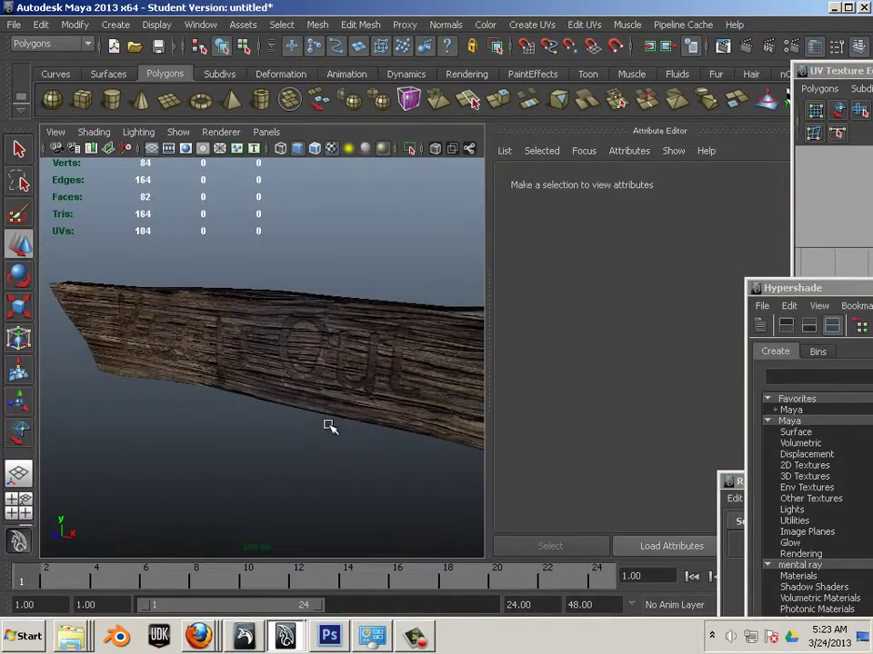
mouse_move(406, 473)
alt+mouse_down()
mouse_move(284, 467)
mouse_move(409, 460)
alt+mouse_up()
alt+middle_drag(409, 460, 383, 406)
- Select the sign board and open the Hypergraph Hierarchy to examine its node, clear of the object attributes
click(290, 305)
click(154, 24)
mouse_move(234, 116)
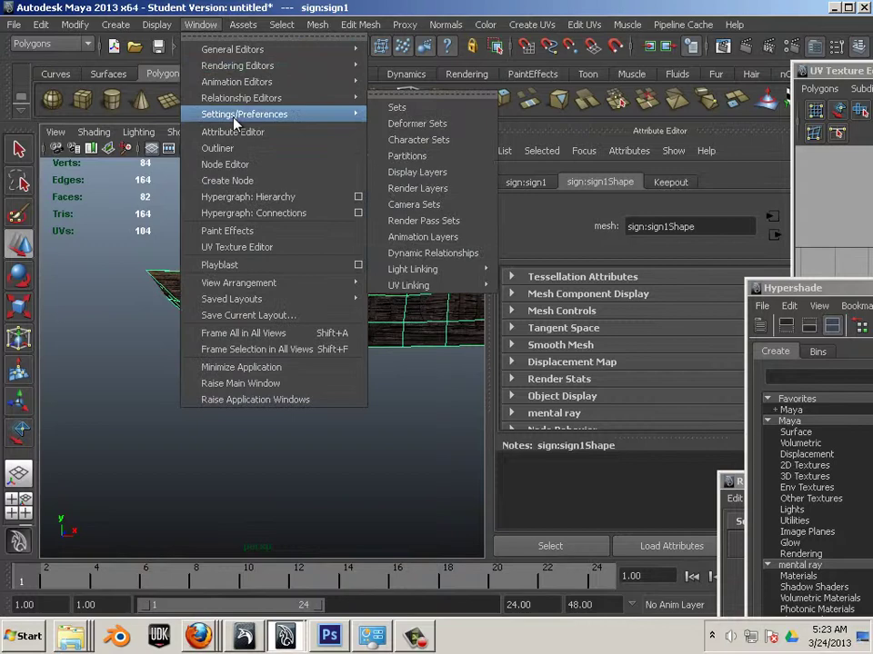
click(259, 197)
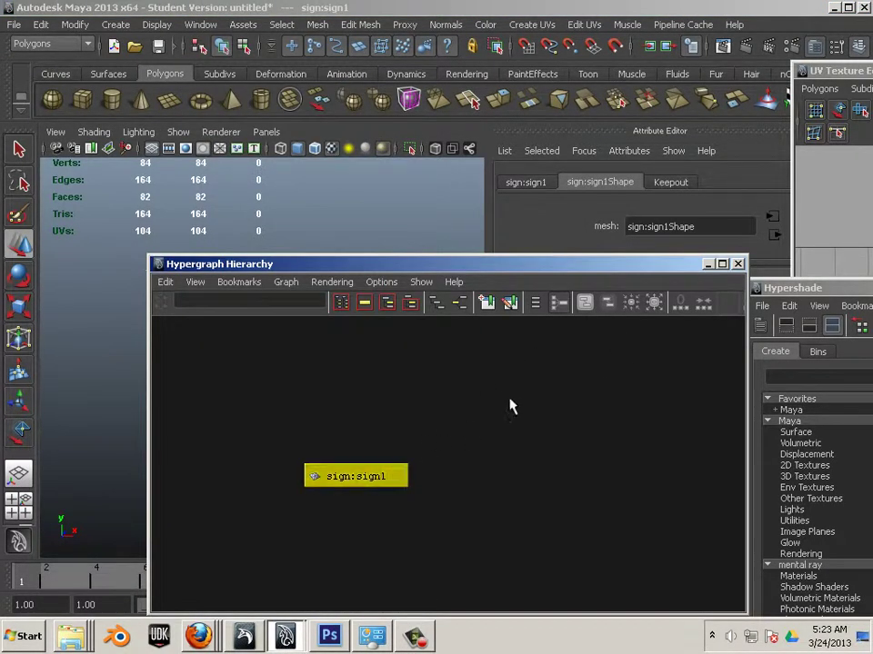
drag(514, 271, 297, 157)
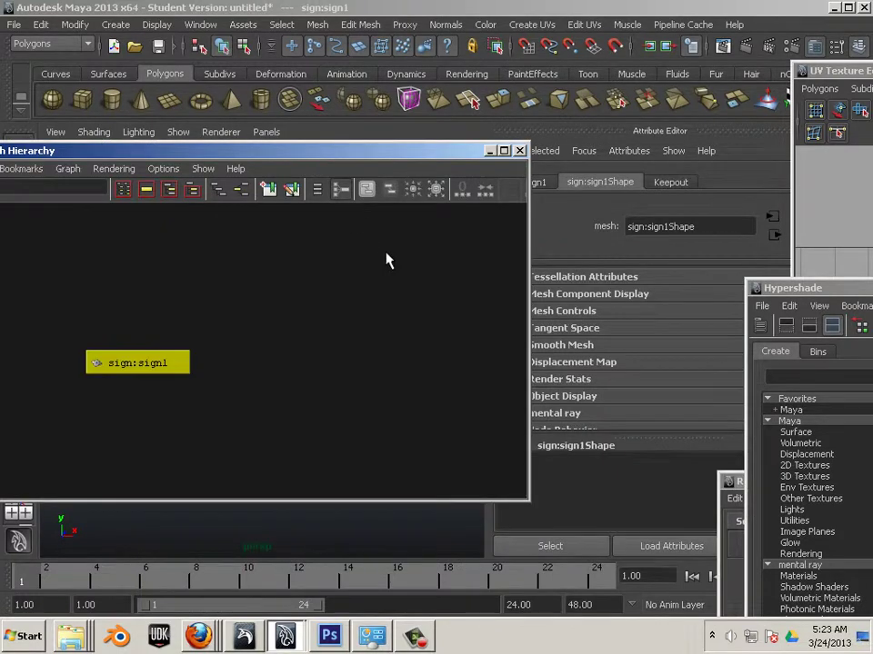
- Show the sign board's channels, rename the object to keepoutsign and close the Hypergraph Hierarchy
click(810, 116)
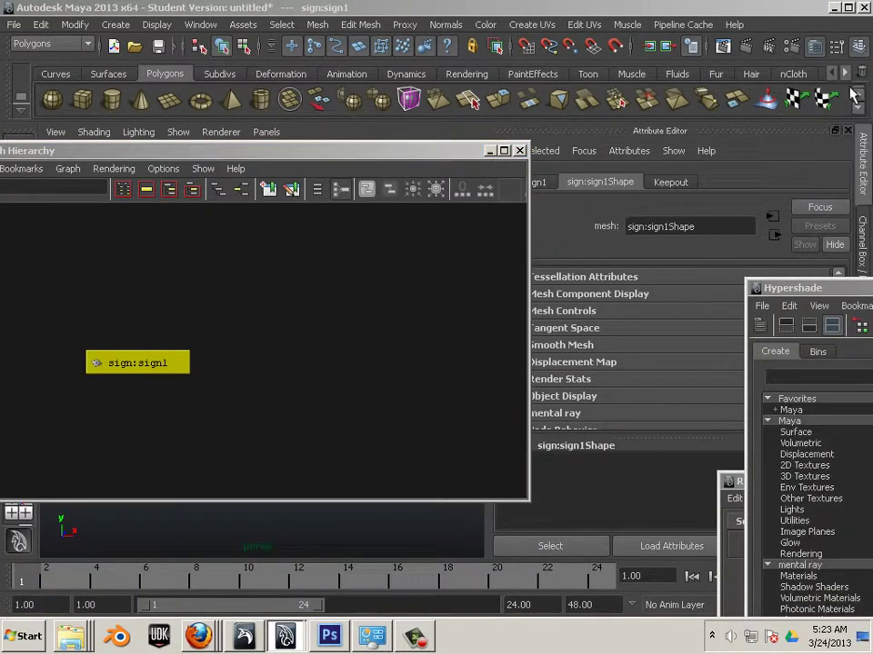
click(859, 45)
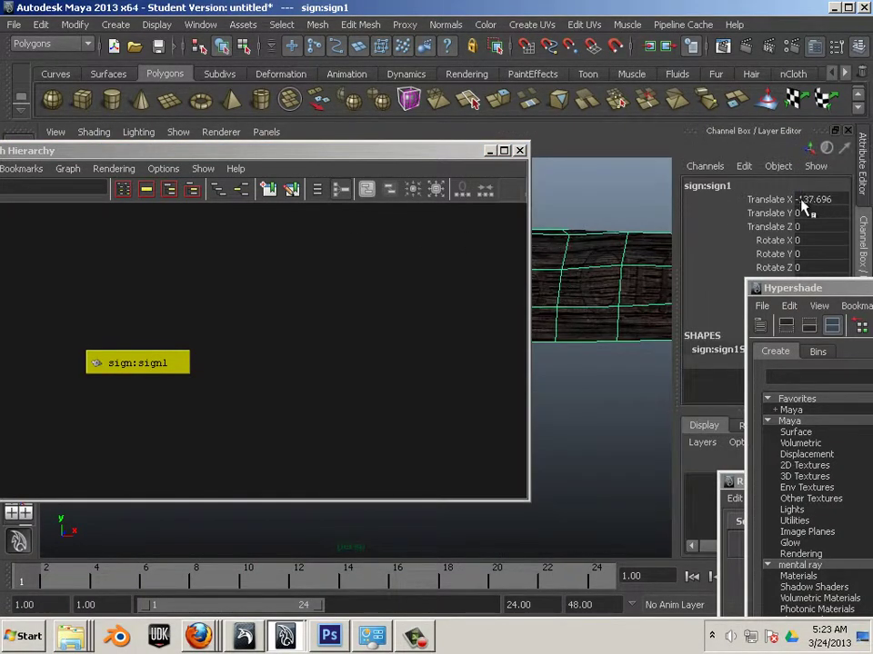
double_click(713, 187)
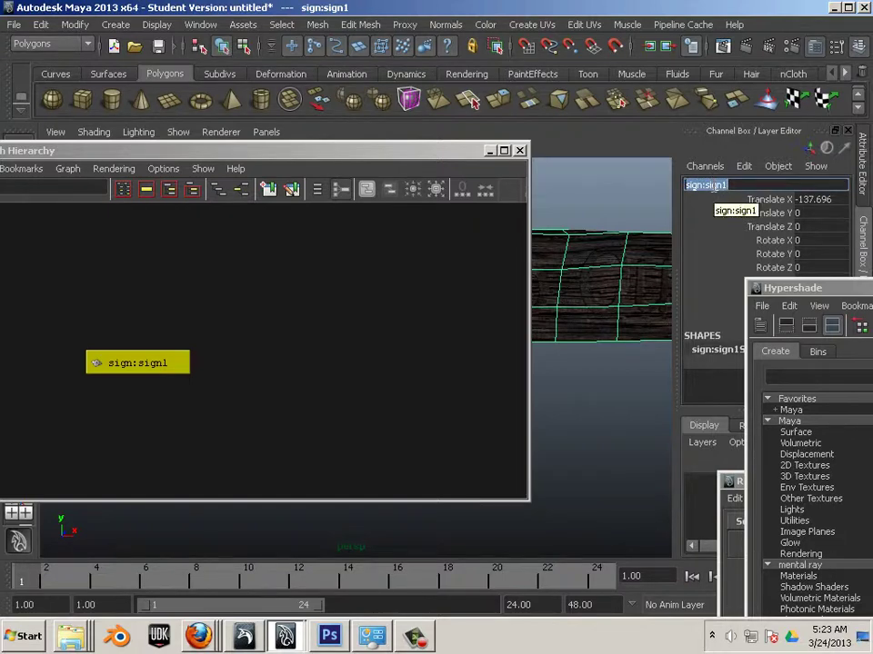
text(keepoutsign)
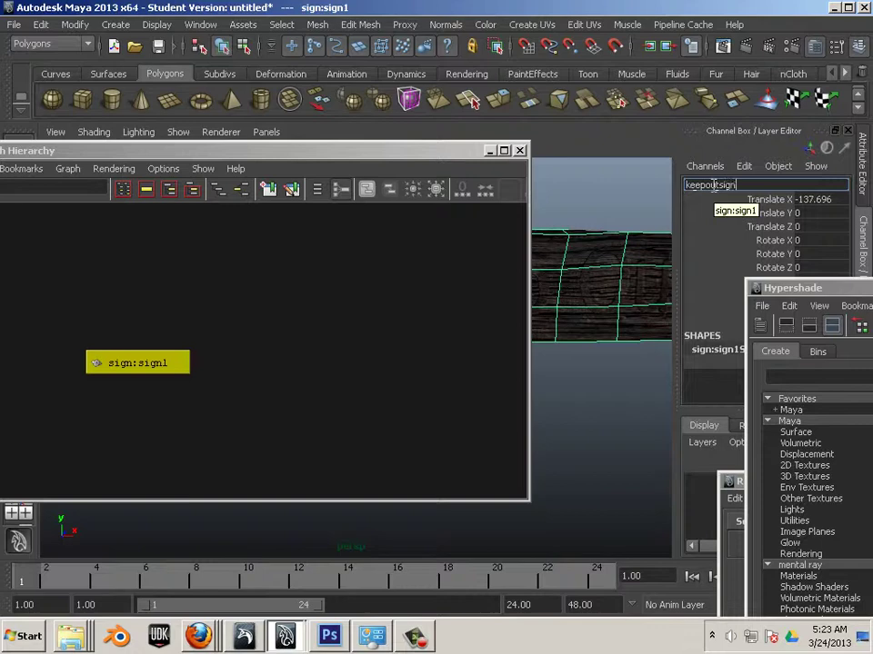
key(Return)
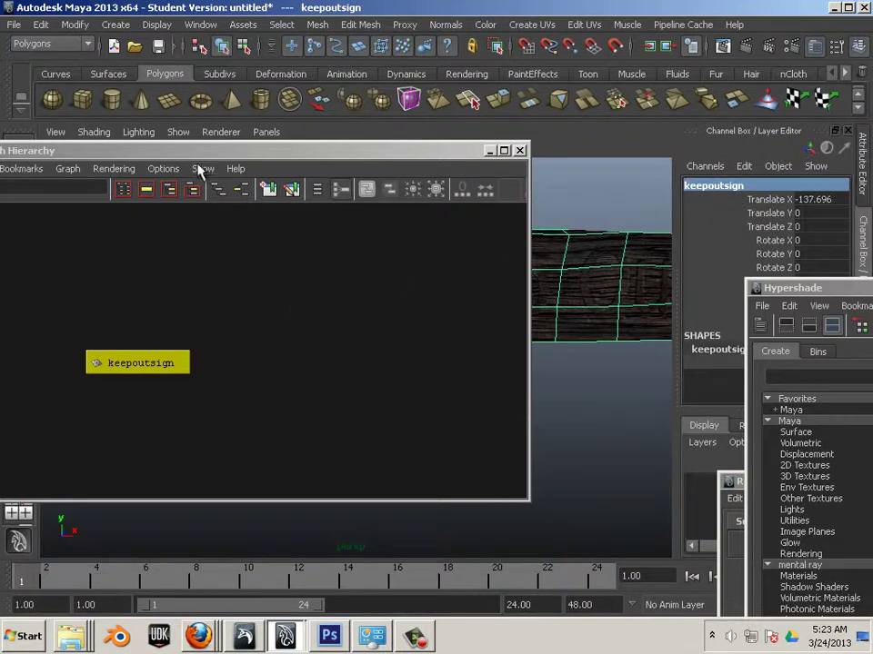
click(520, 150)
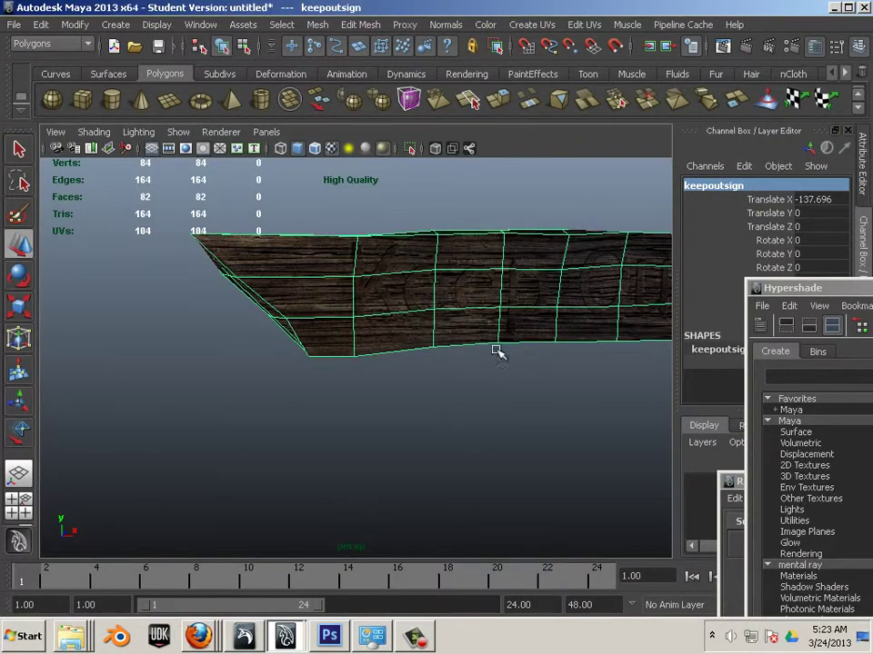
- Center the pivot of the keepoutsign board
alt+drag(496, 351, 359, 411)
click(359, 411)
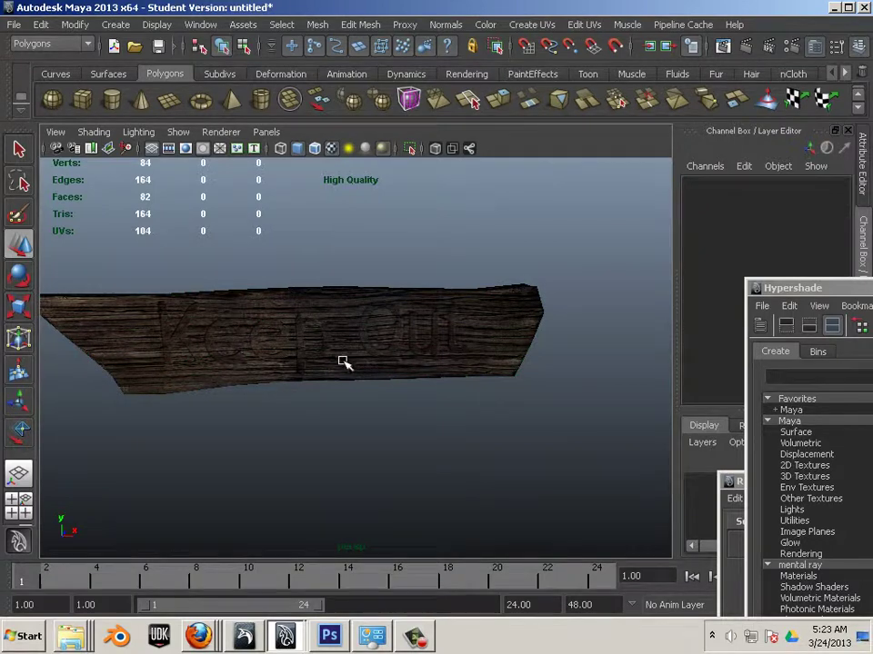
alt+right_drag(452, 424, 319, 390)
click(313, 370)
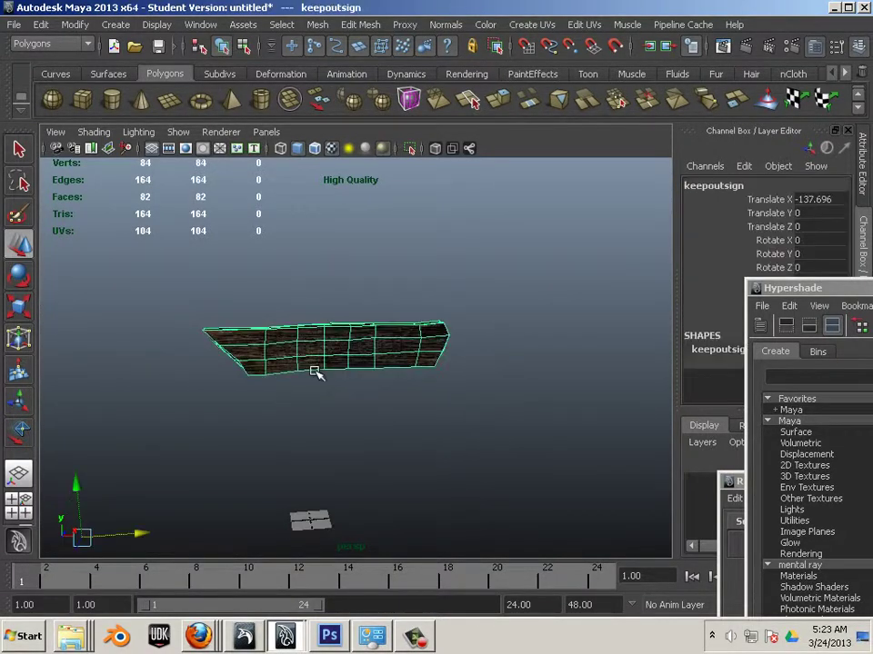
click(75, 25)
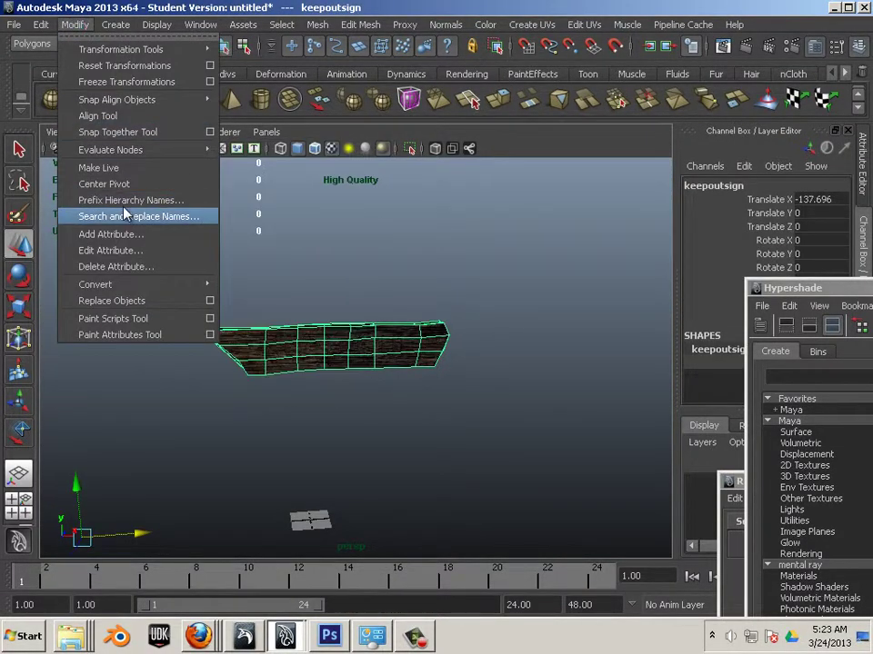
click(97, 185)
- Move the keepoutsign board to the grid's center, at about Translate X -152.13, Y -111.43 and Z 1.09
drag(389, 357, 360, 346)
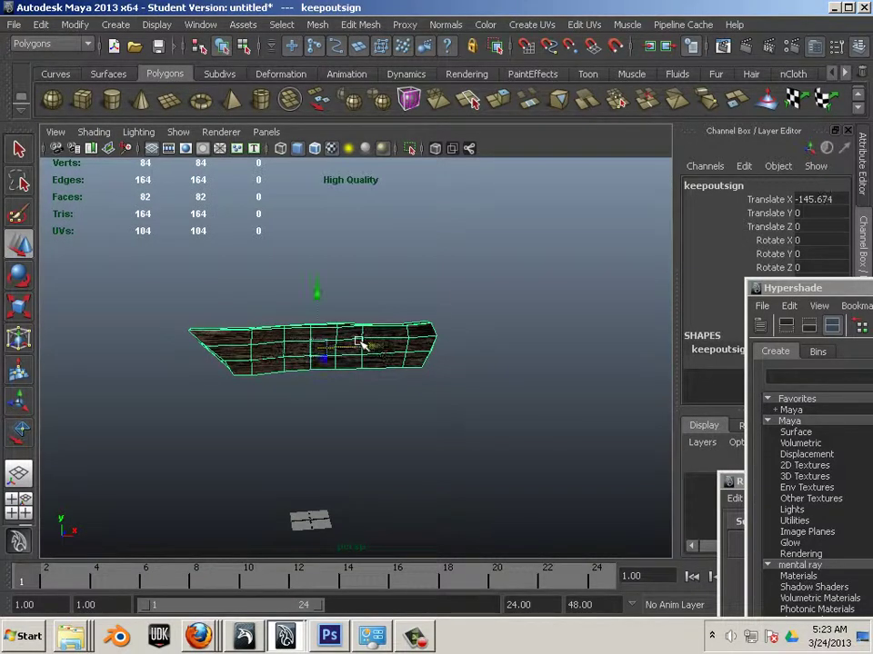
drag(318, 290, 301, 447)
alt+middle_drag(302, 447, 304, 353)
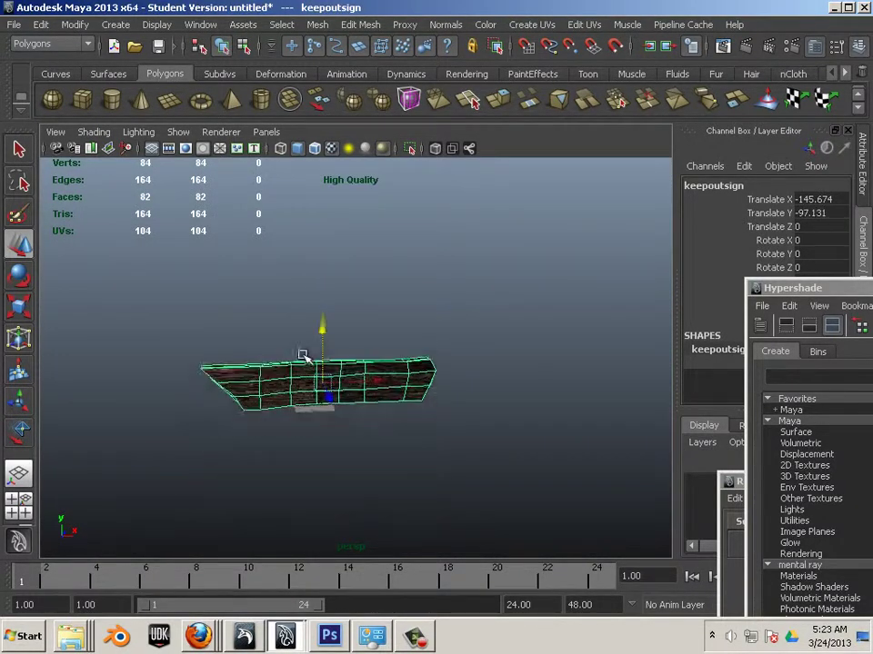
mouse_move(303, 353)
alt+right_down()
mouse_move(413, 421)
mouse_move(313, 365)
alt+right_up()
drag(284, 331, 277, 379)
alt+right_drag(277, 382, 400, 475)
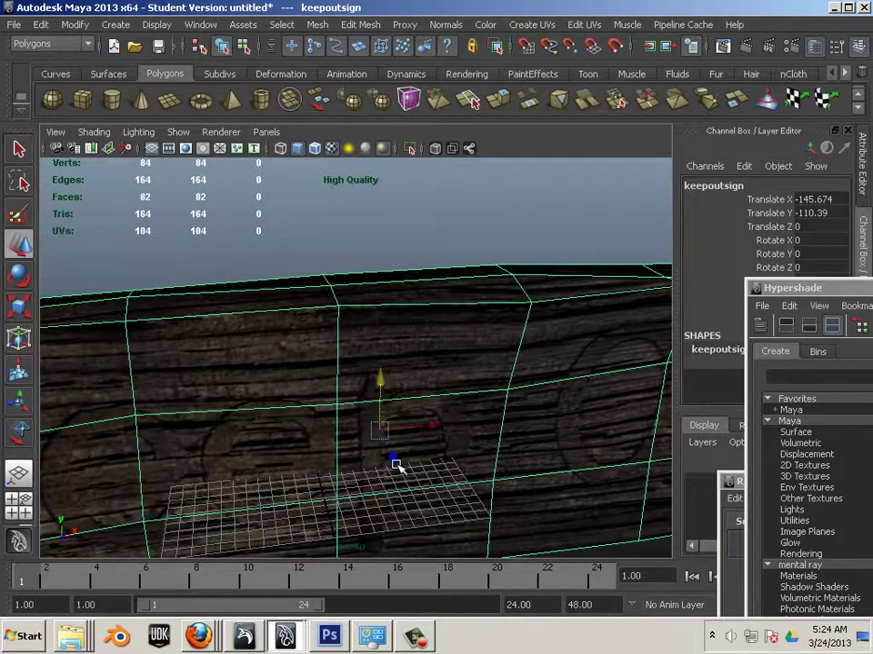
drag(392, 458, 312, 454)
click(188, 291)
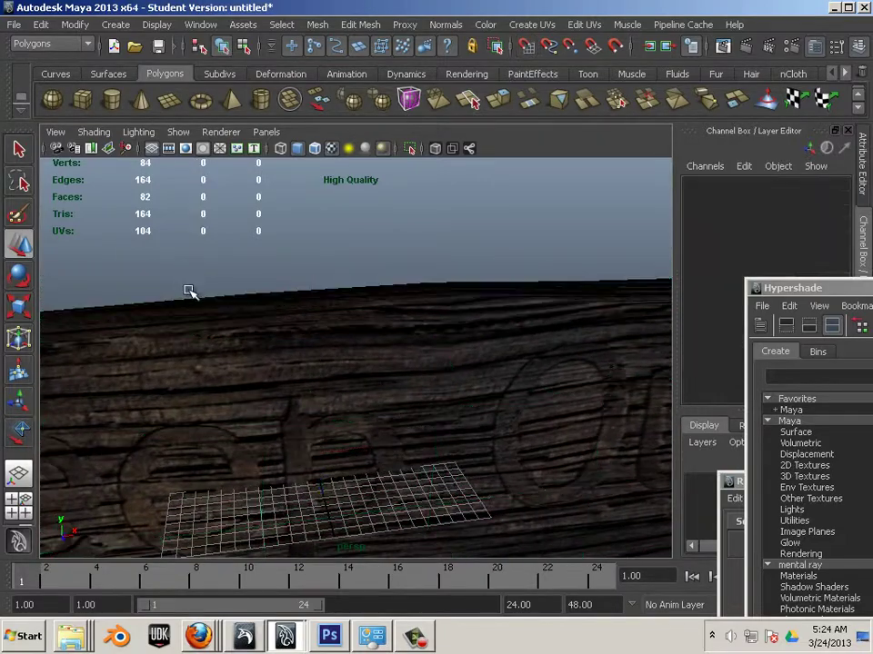
scroll(234, 335, down, 5)
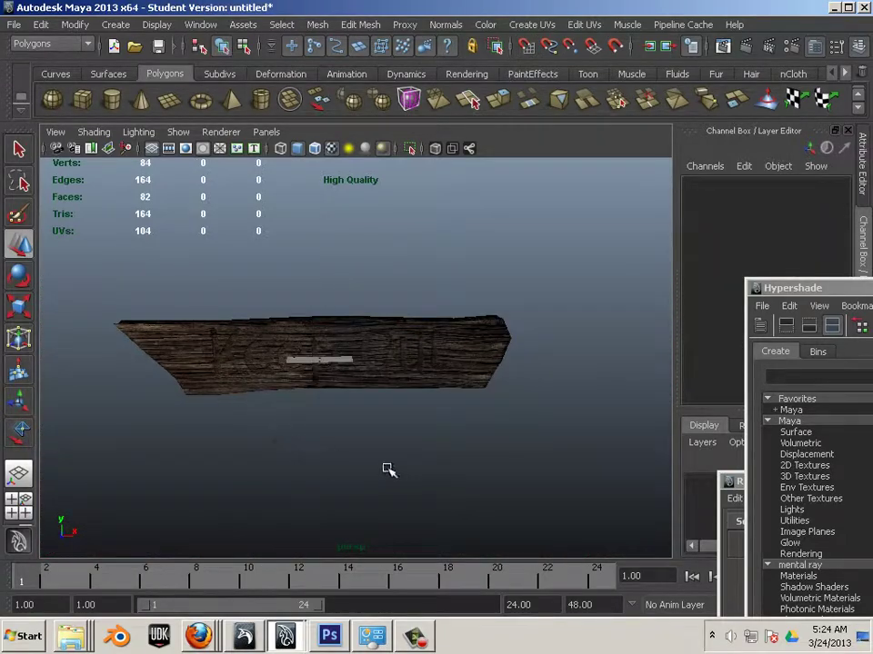
alt+drag(389, 470, 352, 465)
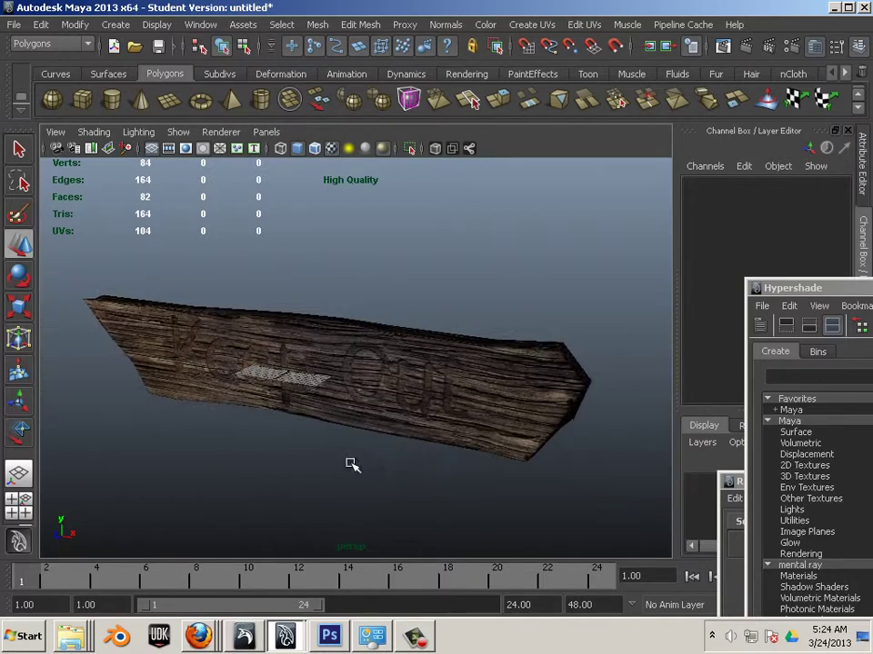
click(356, 426)
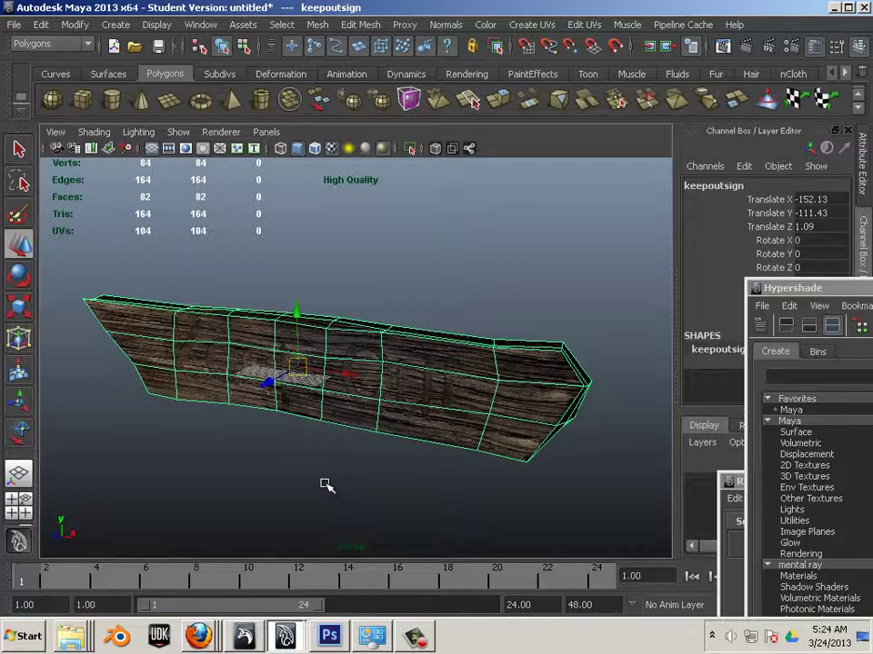
- Switch to Mudbox and turn on the visibility of the hidden post object
click(248, 640)
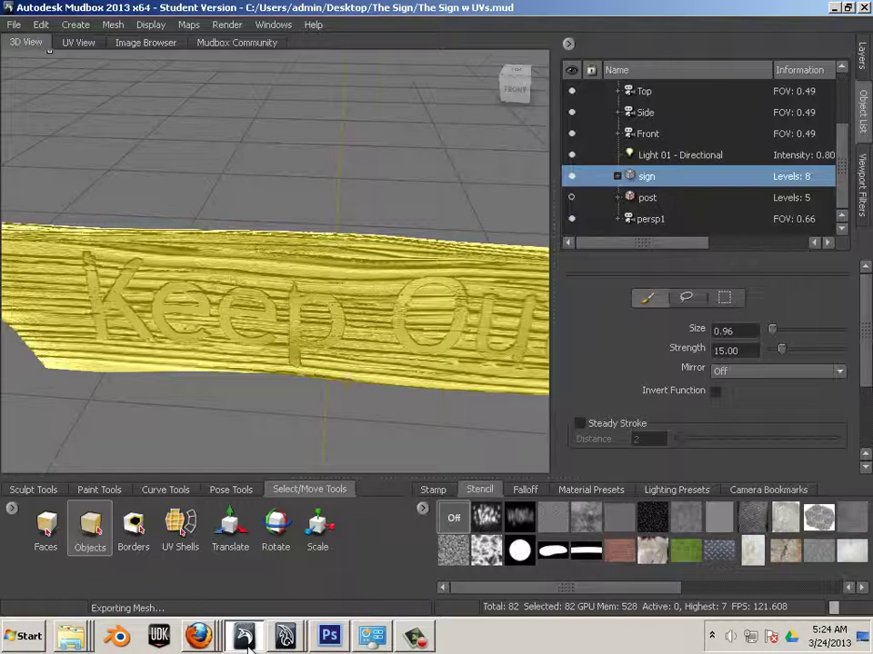
click(570, 198)
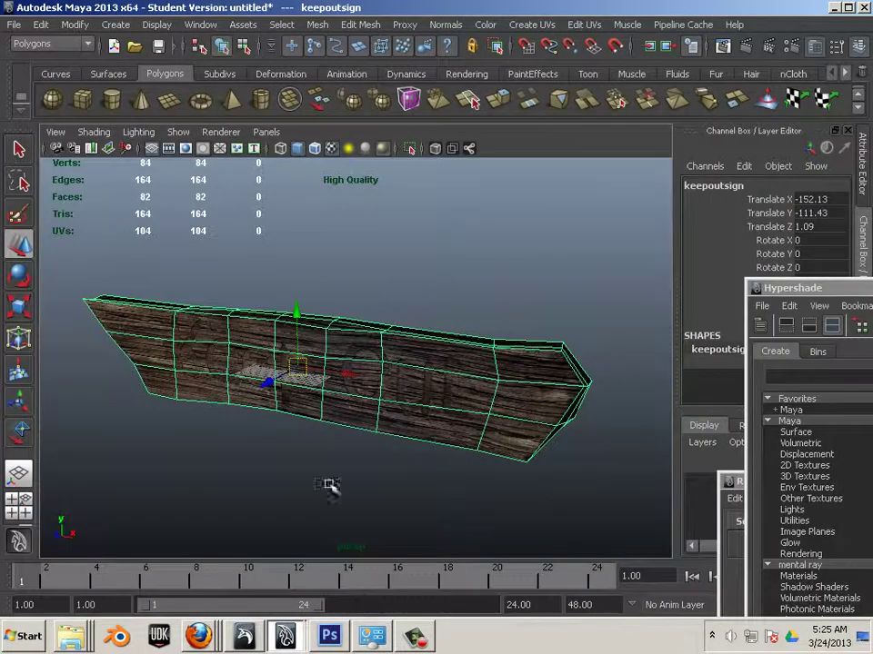
- Return to Maya, deselect the sign board and examine its Keep Out lettering from close up at an angle
click(278, 487)
alt+drag(278, 488, 245, 496)
alt+right_drag(245, 497, 271, 521)
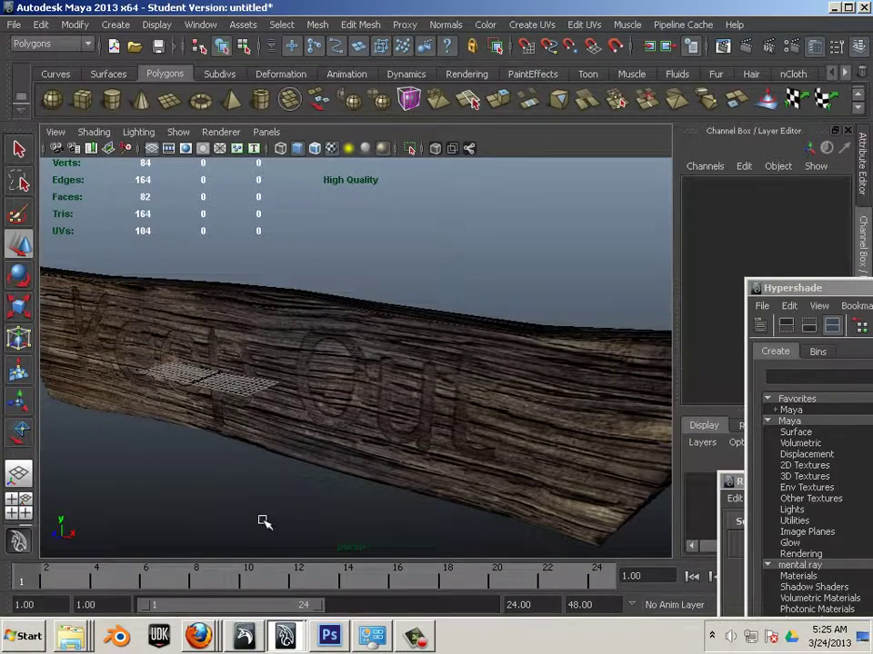